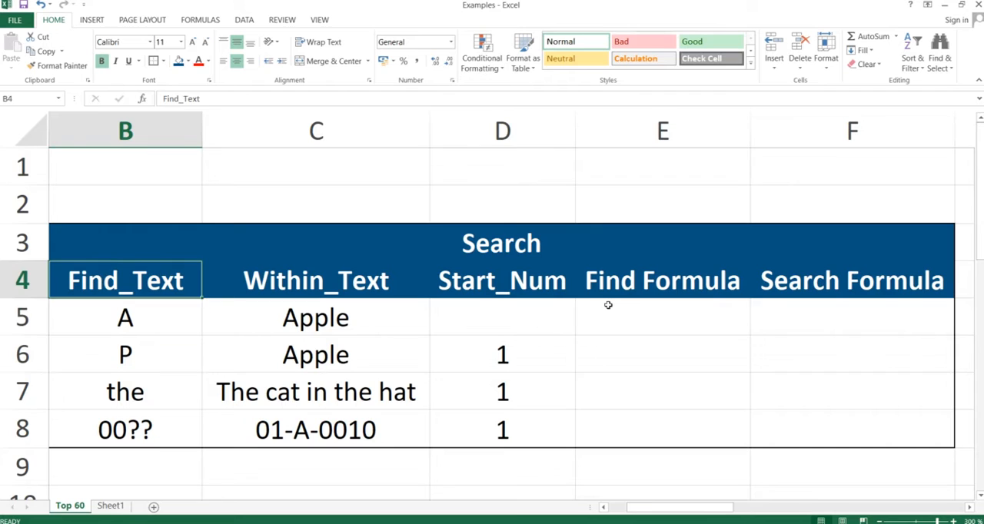
Step: In E5, enter a FIND formula that looks for B5 within C5, leaving out the start number
key("Right")
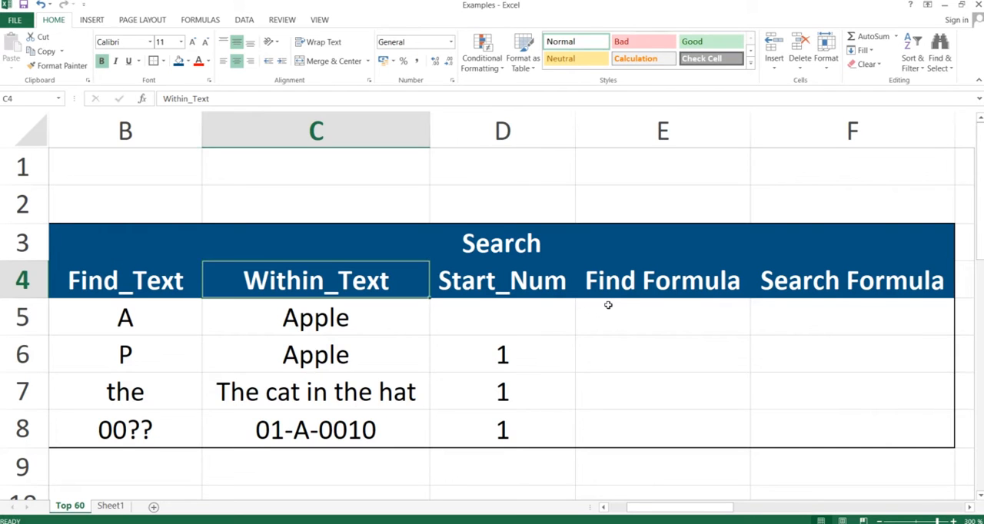
key("Right")
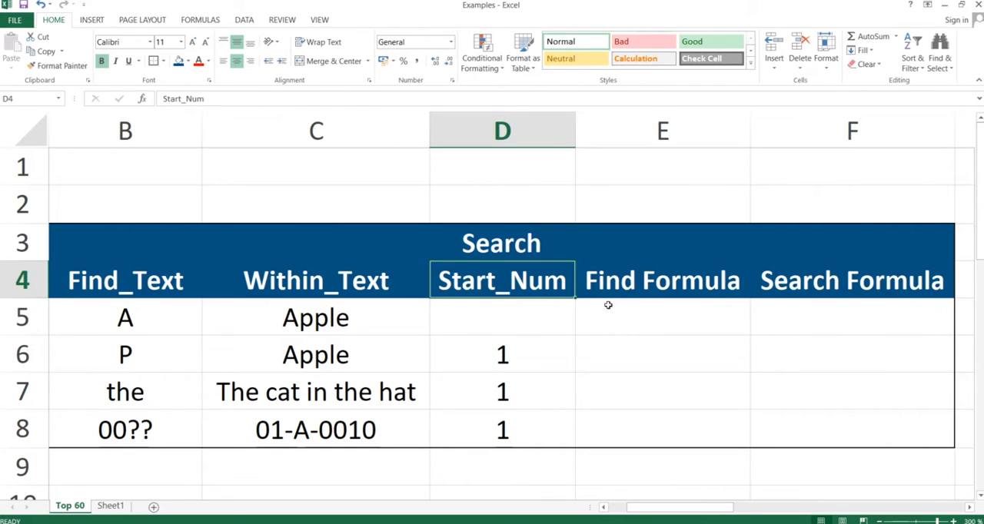
key("Down")
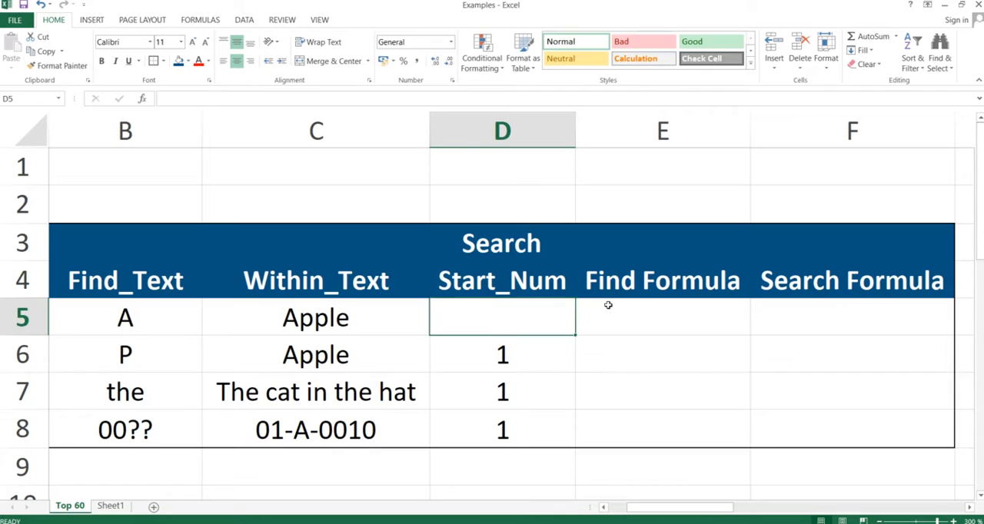
key("Right")
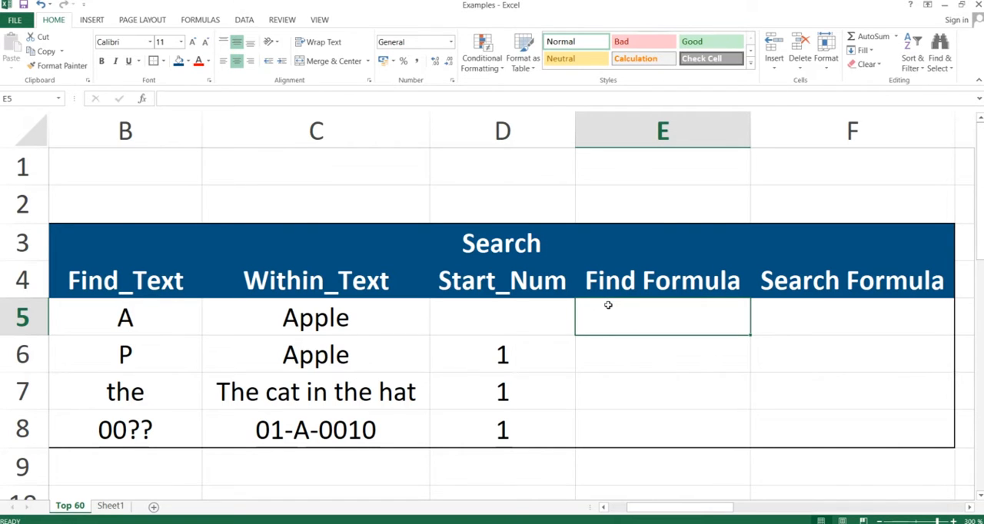
type("=f")
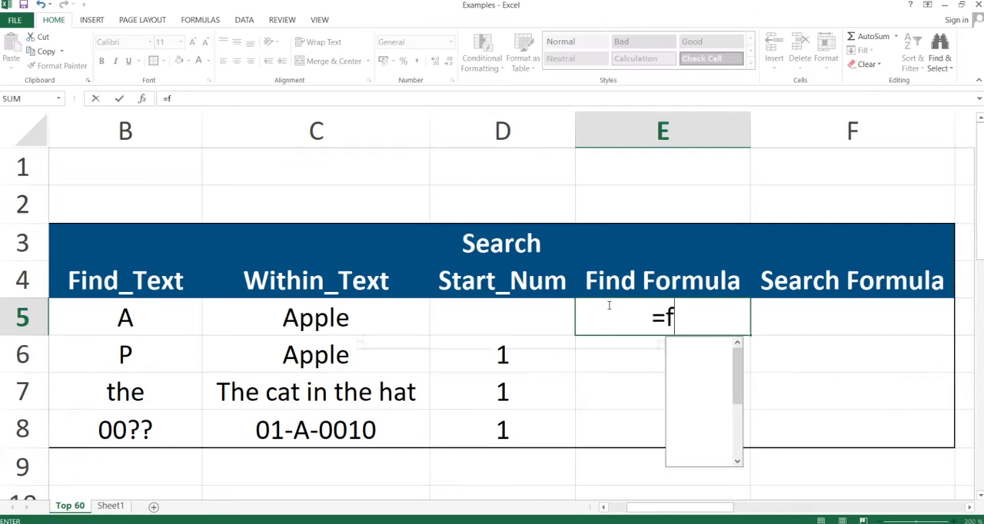
type("ind(")
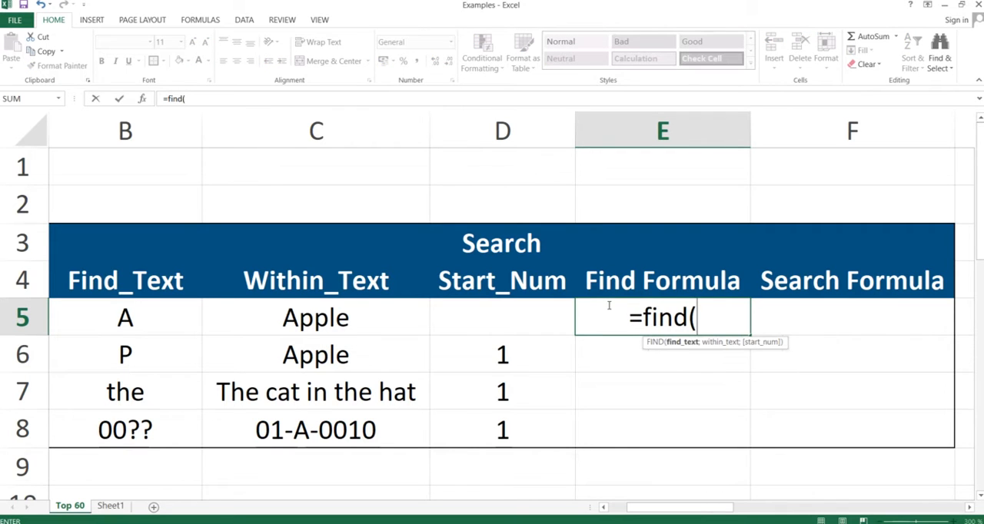
key("Left")
key("Left")
key("Left")
key("Left")
key("Right")
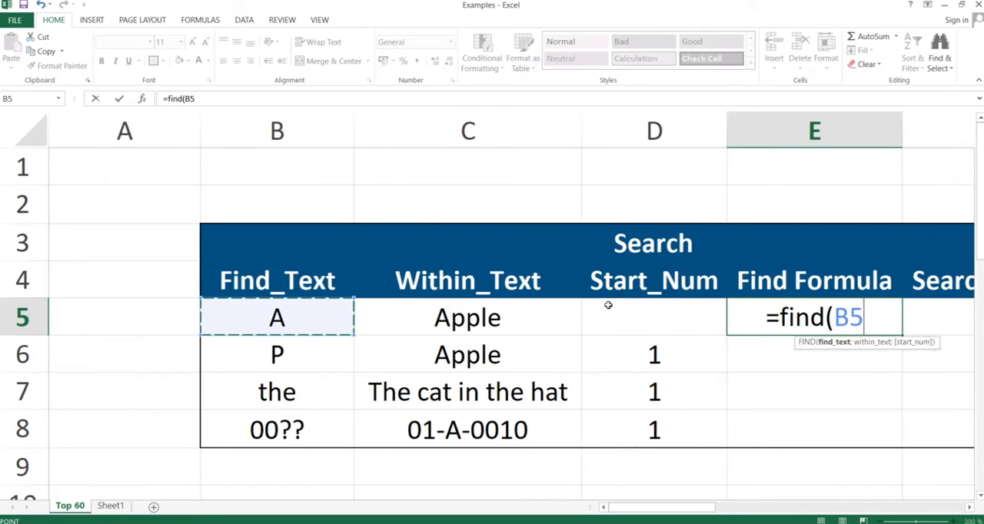
type(";")
key("Left")
key("Left")
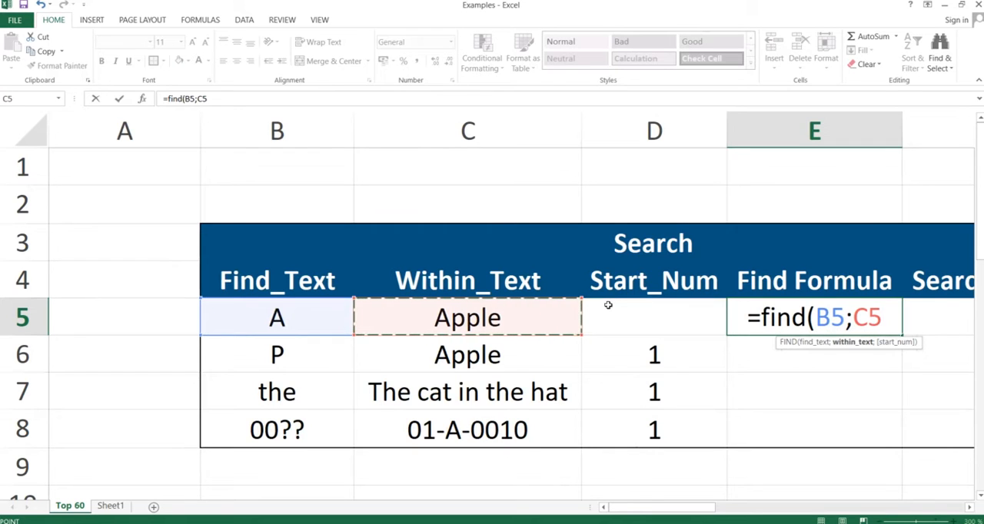
type(";")
key("BackSpace")
type(")")
key("Return")
Step: In F5, enter the formula =SEARCH(B5;C5), leaving out the start number
key("Up")
key("Right")
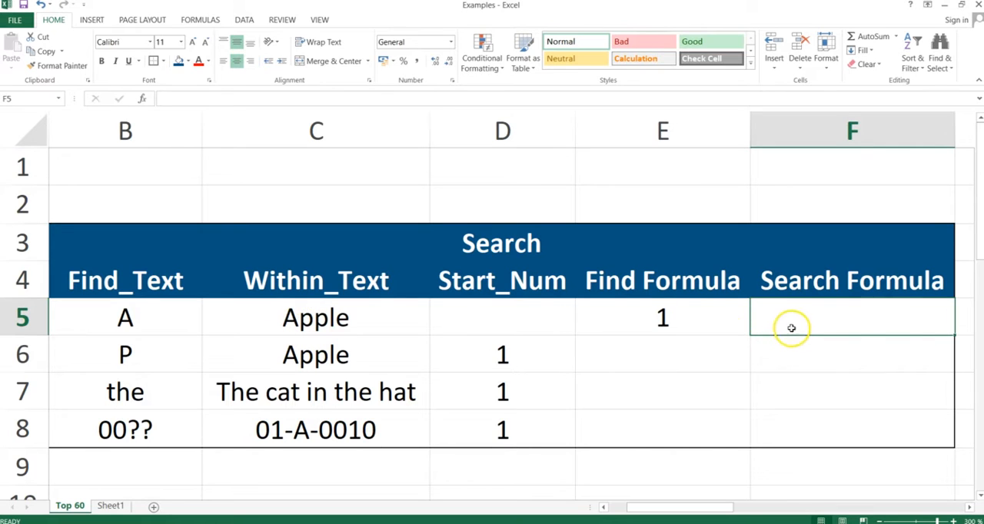
type("=search(")
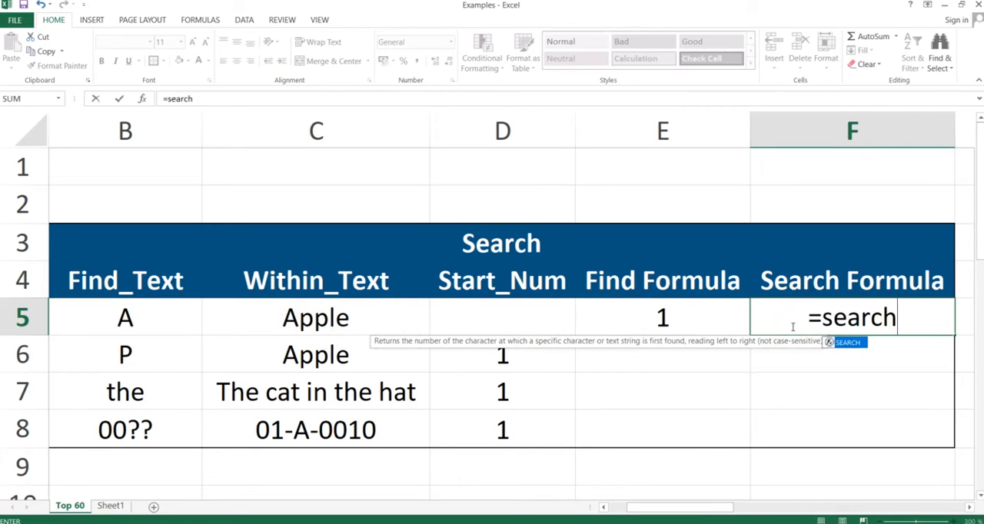
key("Left")
key("Left")
key("Left")
key("Left")
key("Left")
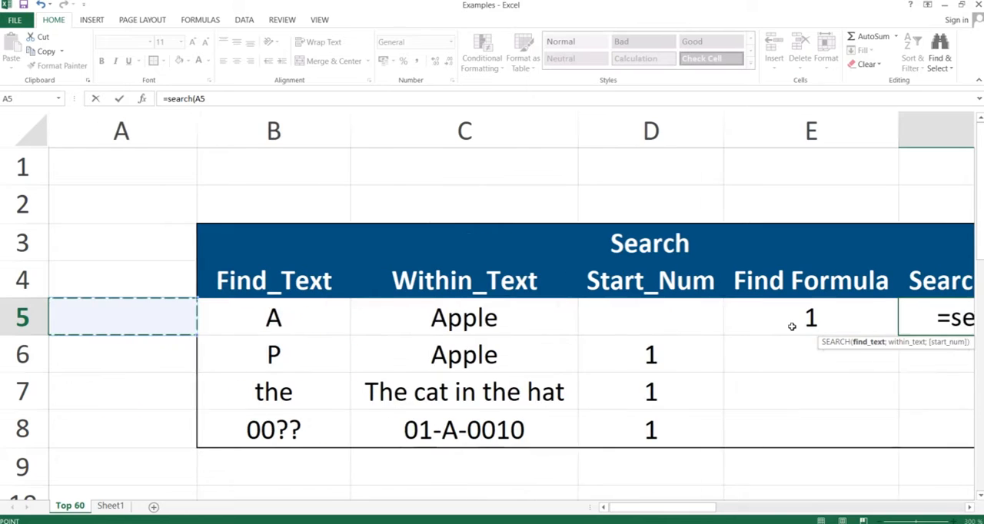
key("Right")
type(";")
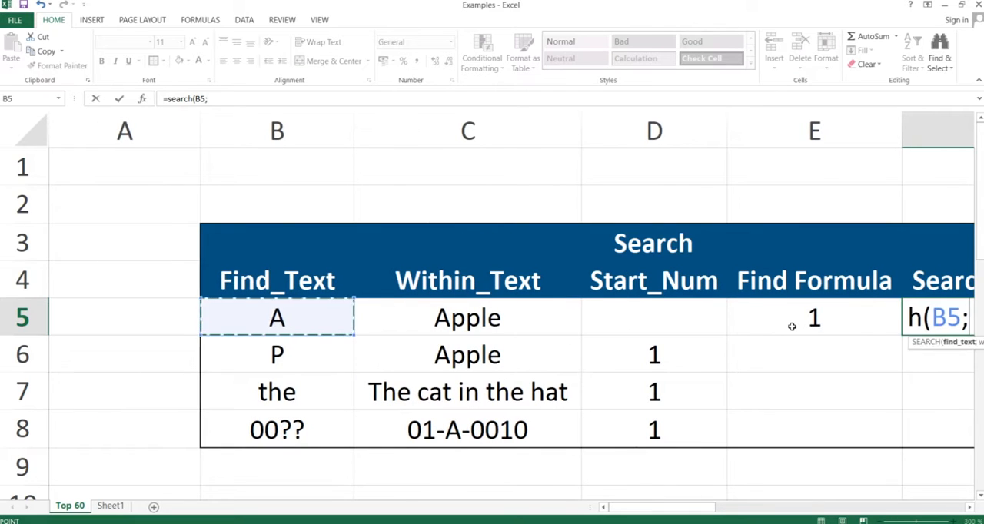
key("Left")
key("Left")
key("Left")
key("Left")
key("Right")
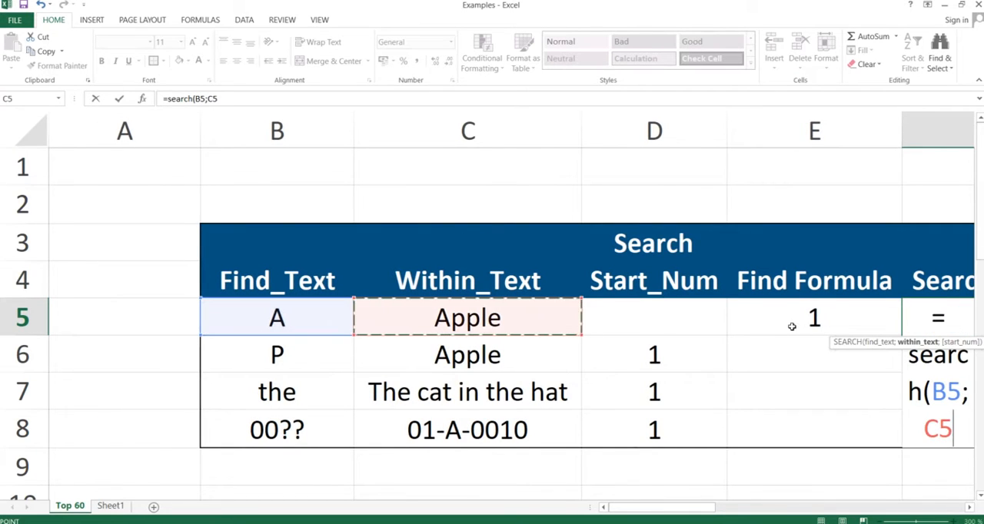
type(";")
key("BackSpace")
type(")")
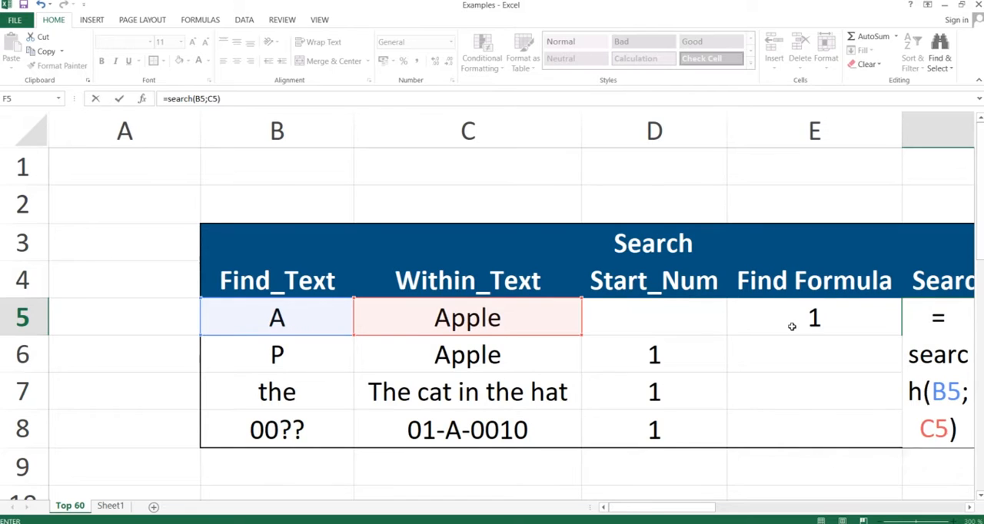
key("Return")
key("Up")
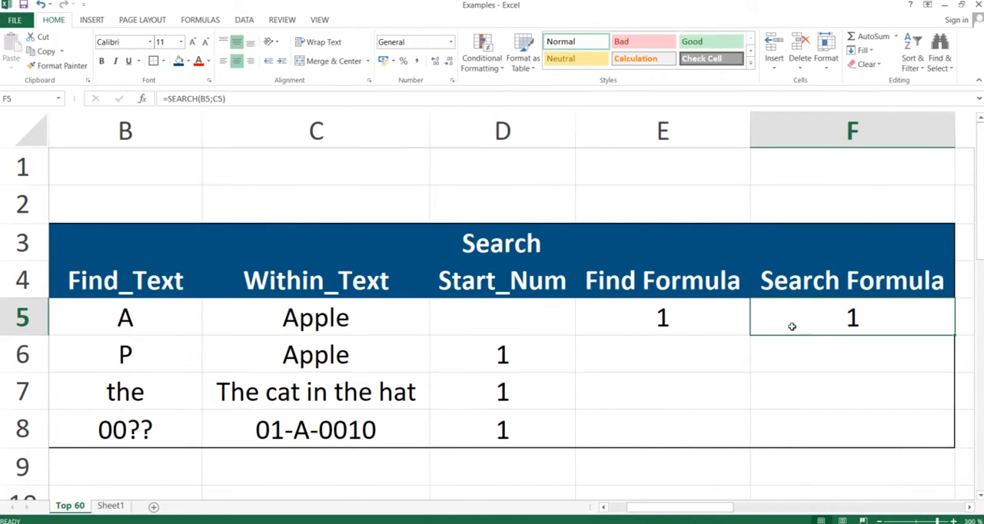
key("Left")
key("Left")
key("Left")
key("Left")
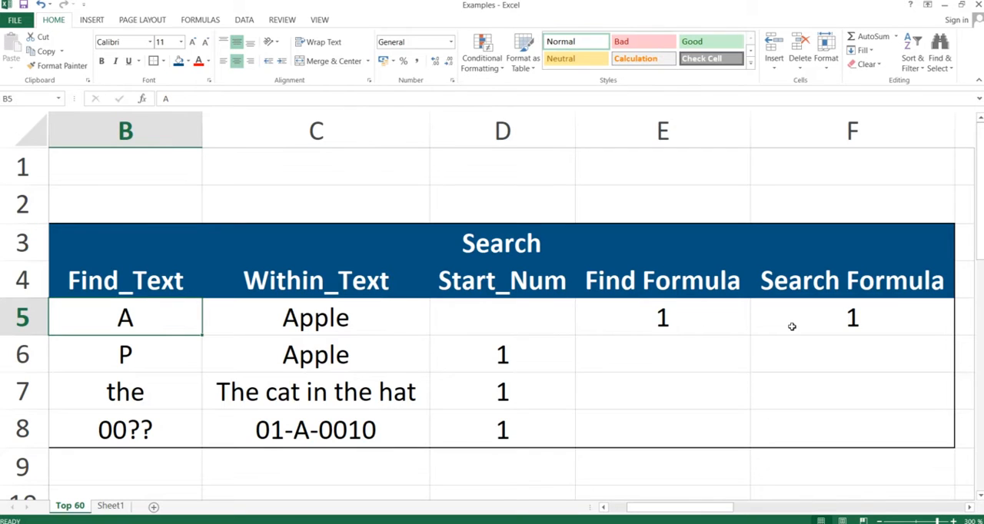
key("Right")
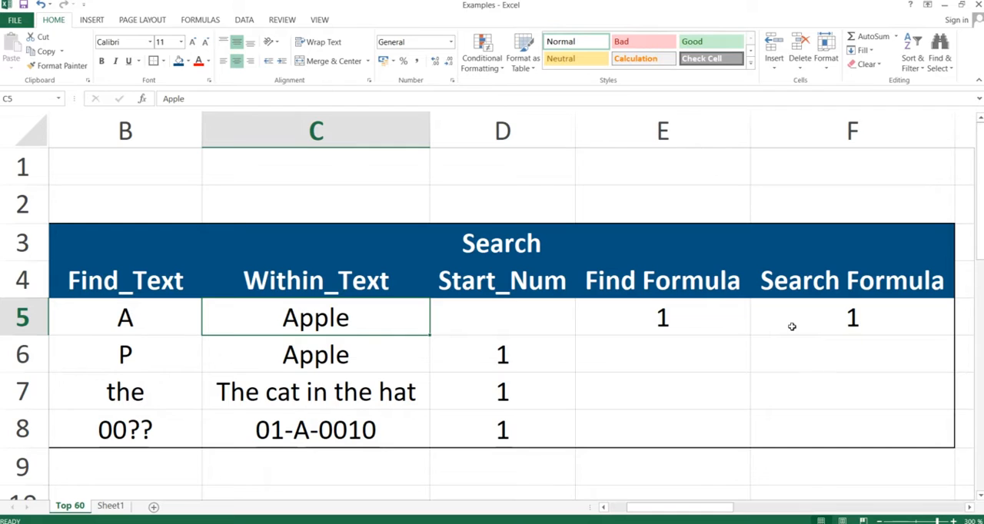
Step: In E6, enter the formula =FIND(B6;C6;D6), using the Start_Num cell as the starting position
left_click(673, 361)
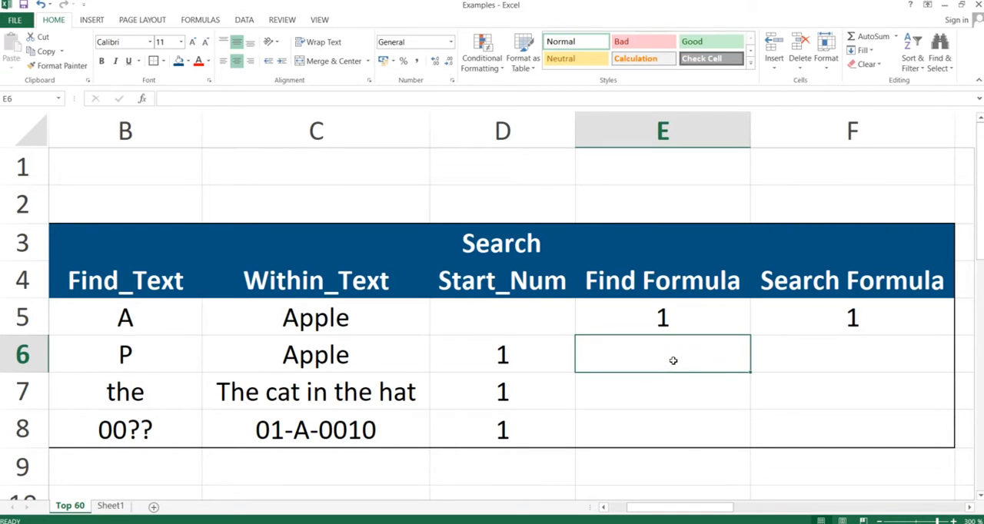
type("=find")
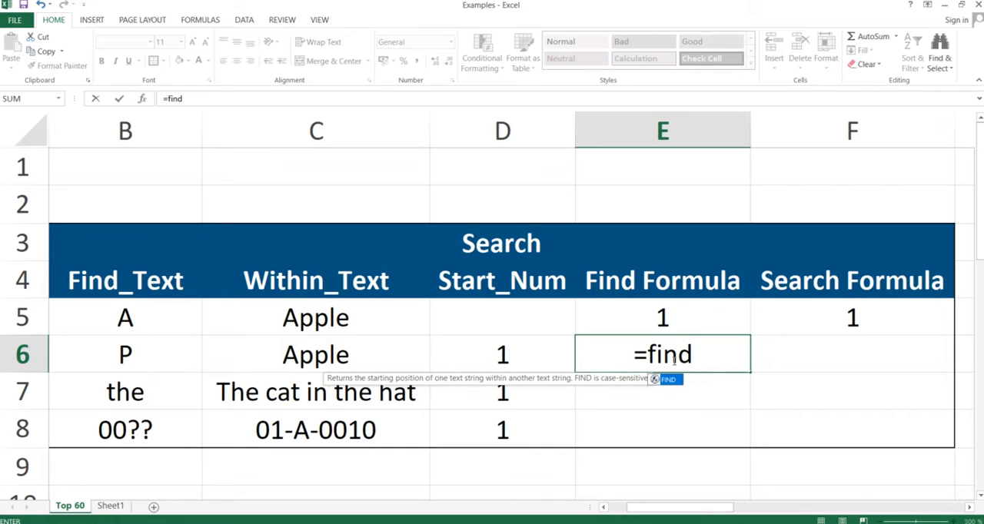
type("(")
key("Left")
key("Left")
key("Left")
type(";")
key("Left")
key("Left")
type(";D6")
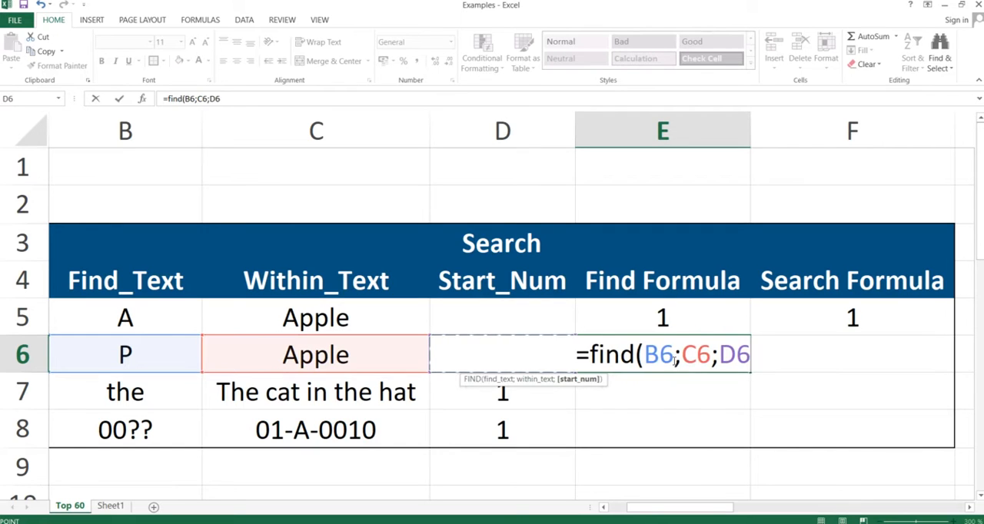
type(")")
key("Return")
Step: In F6, enter a SEARCH formula with B6 as find text, C6 as within text and D6 as start number
key("Up")
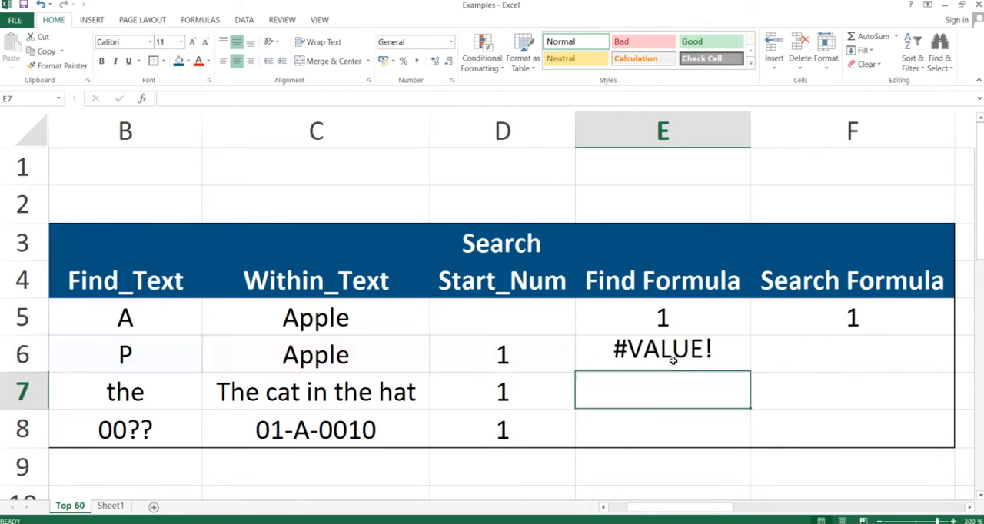
key("Right")
type("=search(")
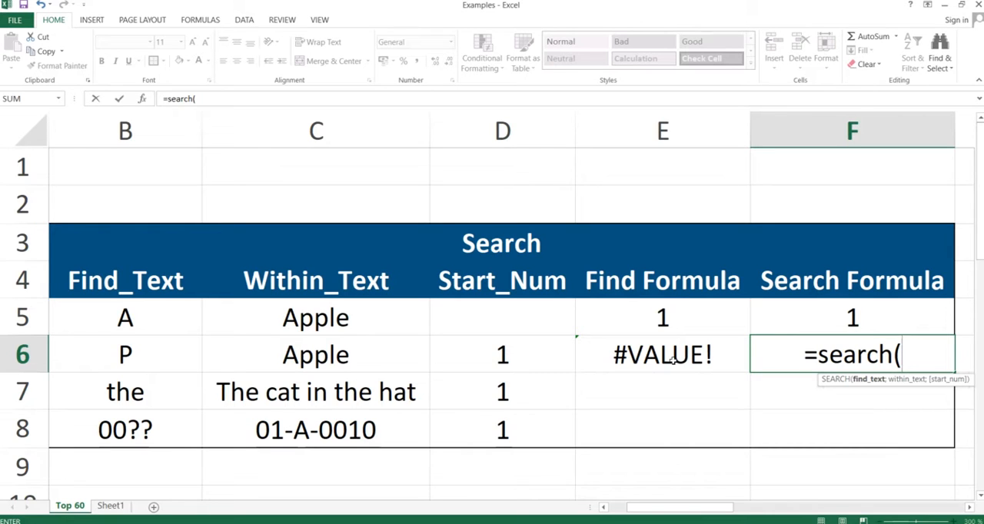
key("Left")
key("Left")
key("Left")
key("Left")
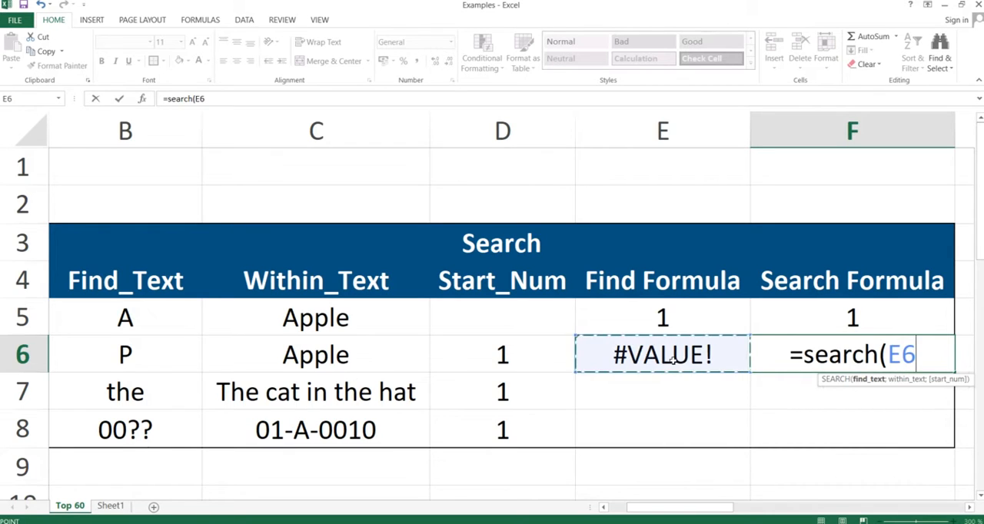
type(";")
key("Left")
key("Left")
key("Left")
type(";")
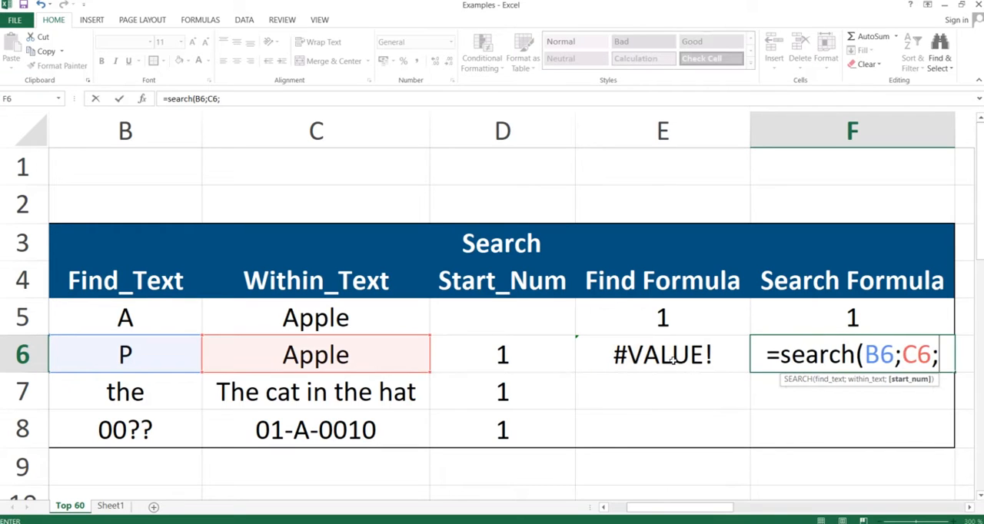
key("Left")
key("Left")
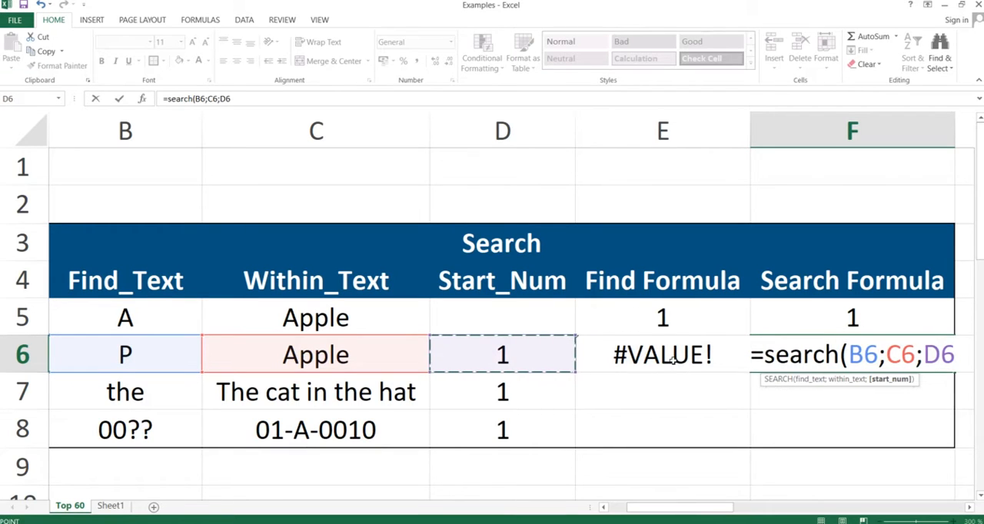
type(")")
key("Return")
key("Up")
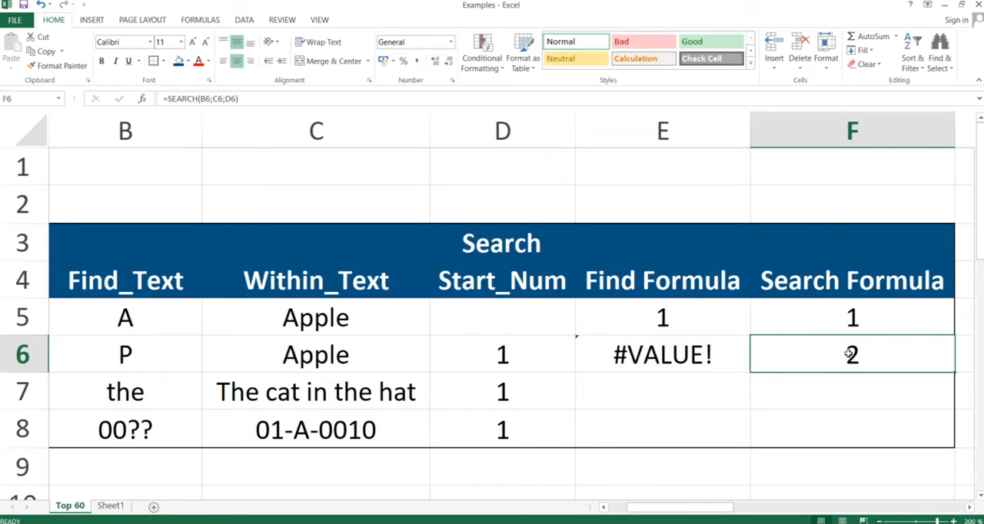
Step: Copy the FIND and SEARCH formulas in E6:F6 down through row 8 with Paste Special, and inspect cells E7 and F8
left_click(692, 355)
key("shift+Right")
key("ctrl+c")
key("shift+Down")
key("shift+Down")
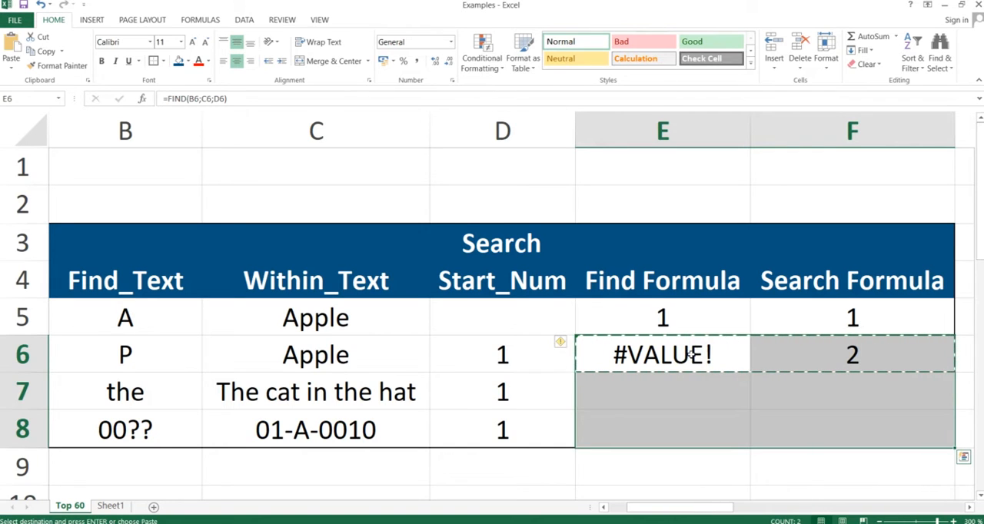
key("ctrl+alt+v")
key("Return")
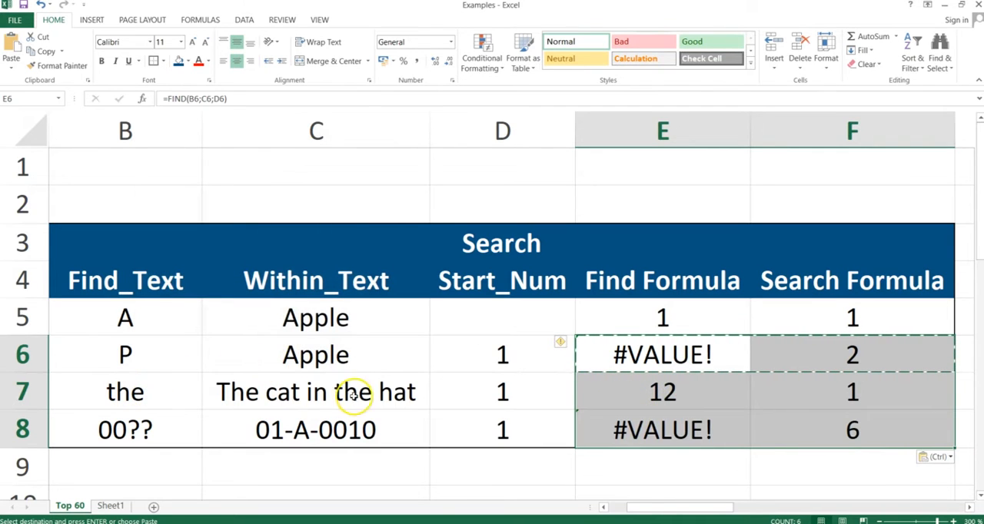
left_click(666, 389)
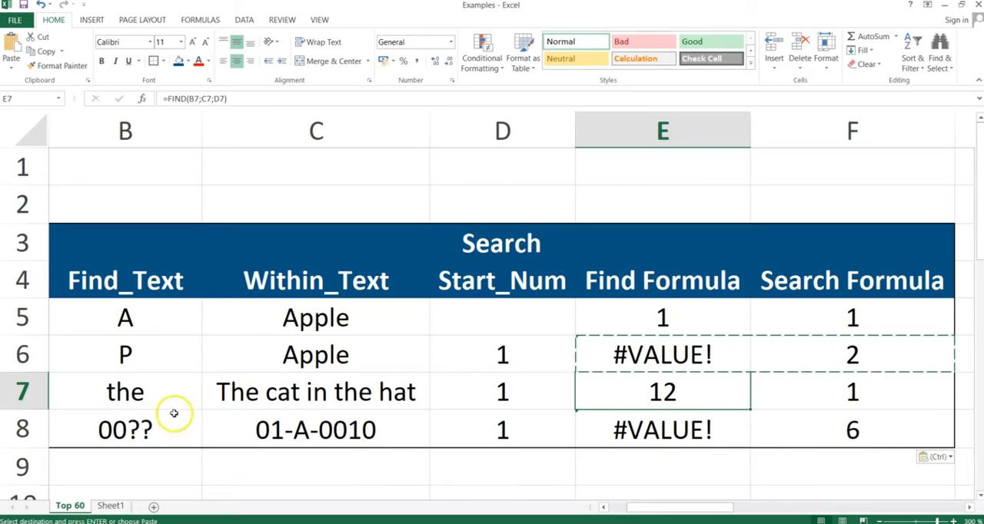
left_click(840, 427)
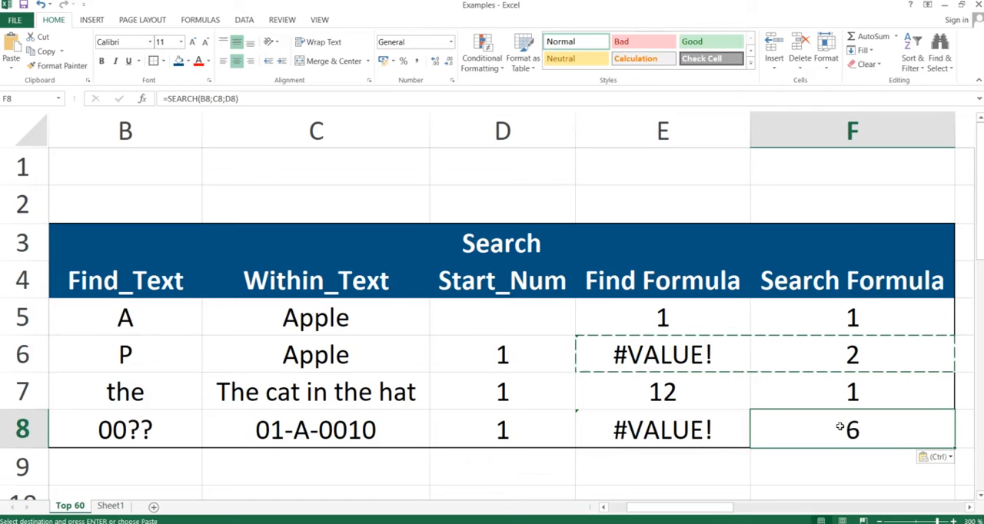
Step: Switch to the slide presentation and advance to the Rand & Randbetween slide
key("alt+Tab")
key("alt+Tab")
key("alt+Tab")
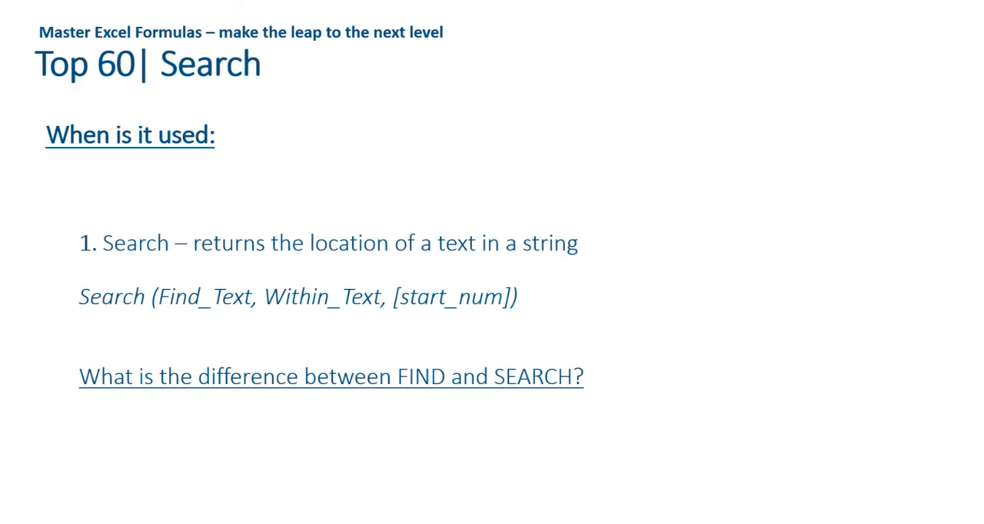
key("Right")
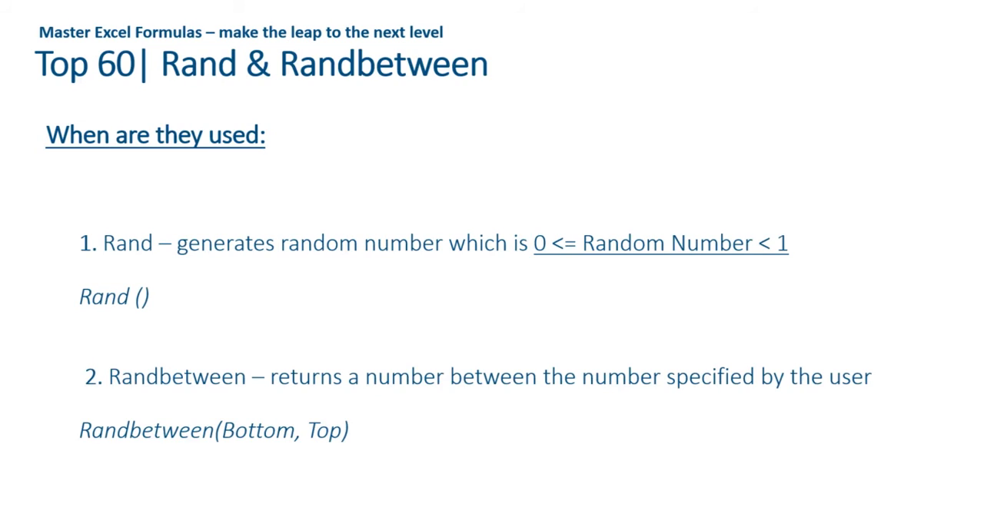
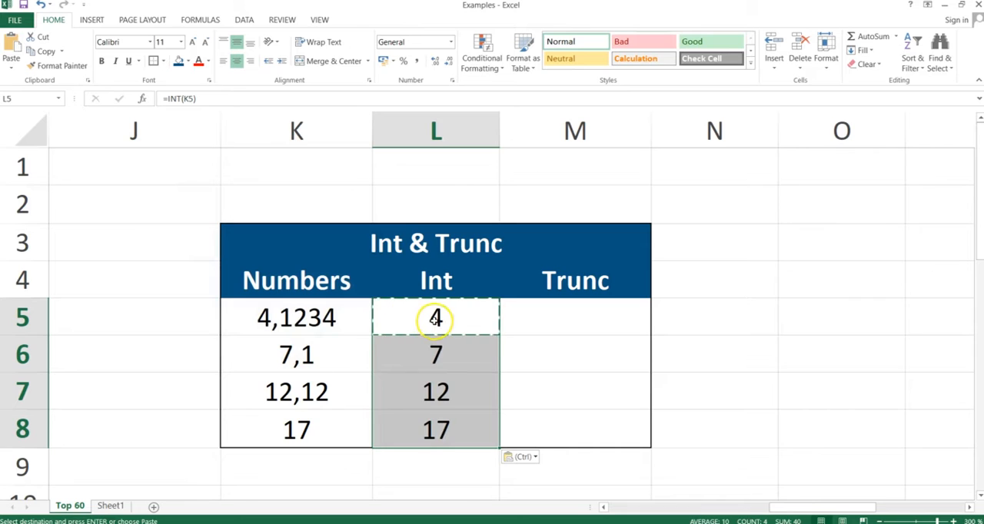
Step: In M5 of the Int & Trunc table, enter the formula =TRUNC(K5)
left_click(580, 319)
type("=trunc(")
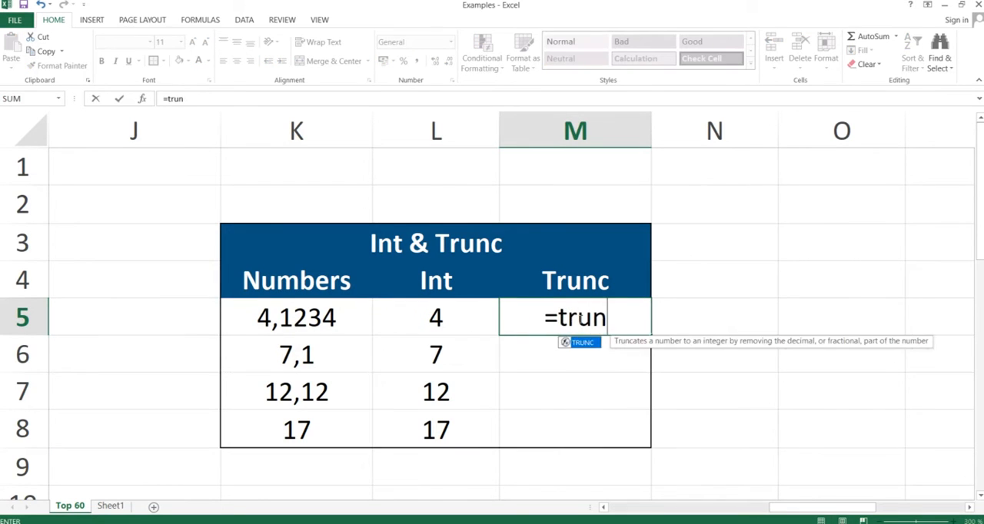
key("Left")
key("Left")
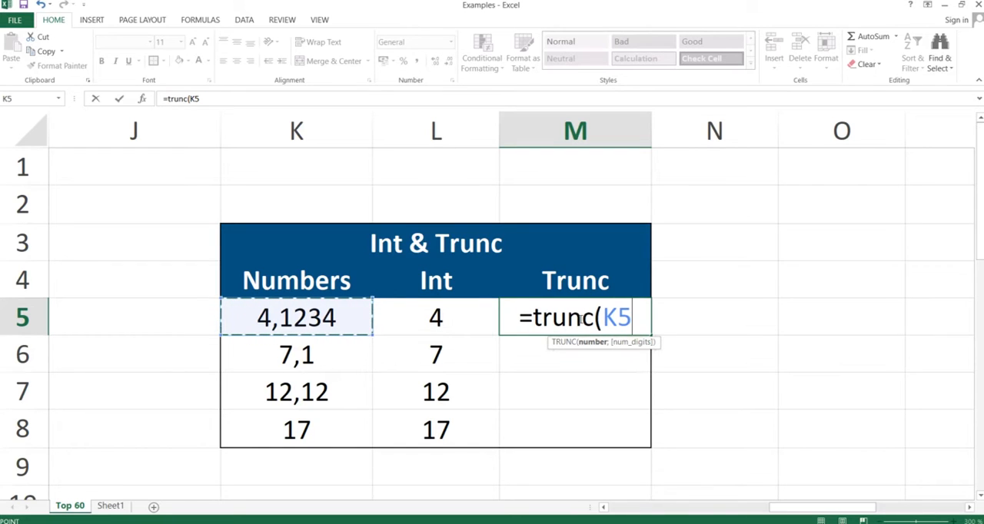
type(")")
key("Return")
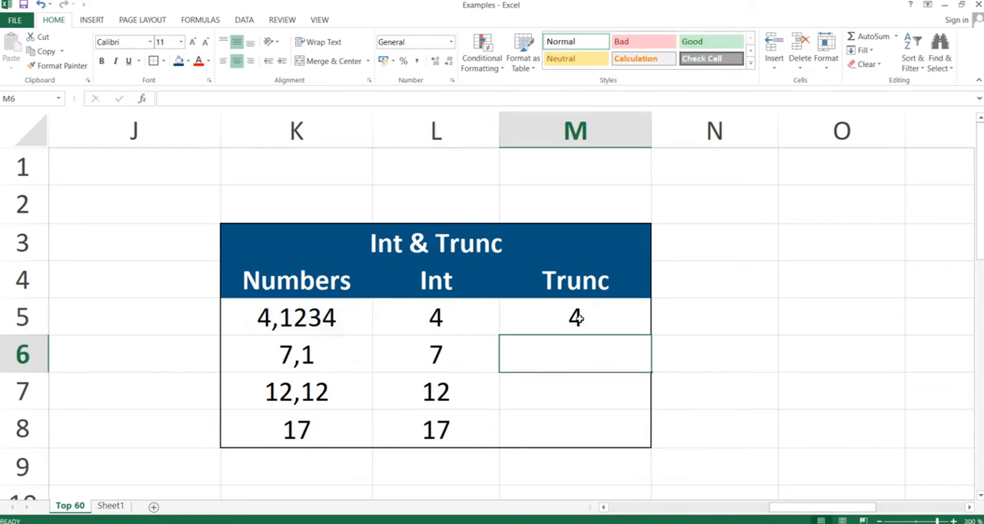
Step: Copy the TRUNC formula from M5 down through M8, using Paste Special with the Formulas option
key("Up")
key("ctrl+c")
key("shift+Down")
key("shift+Down")
key("shift+Down")
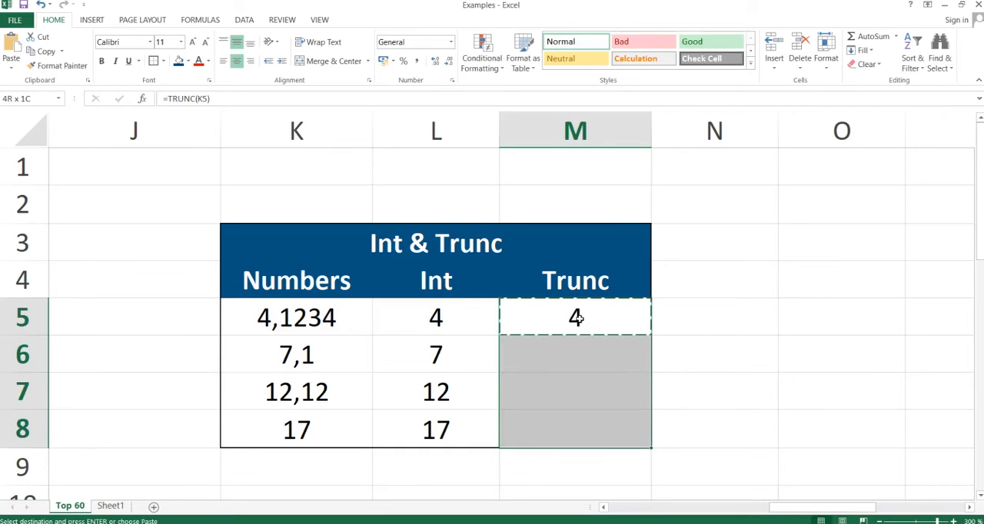
key("alt+e")
key("s")
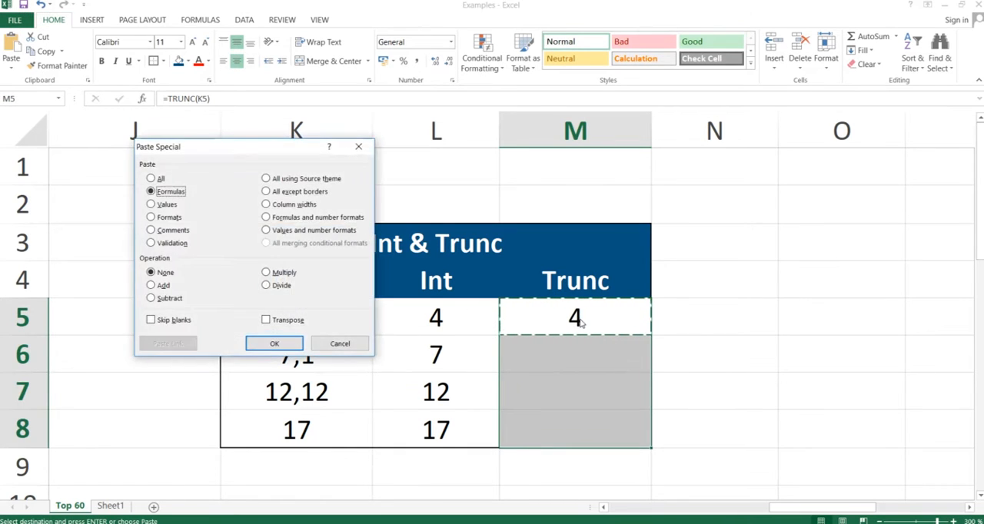
key("Return")
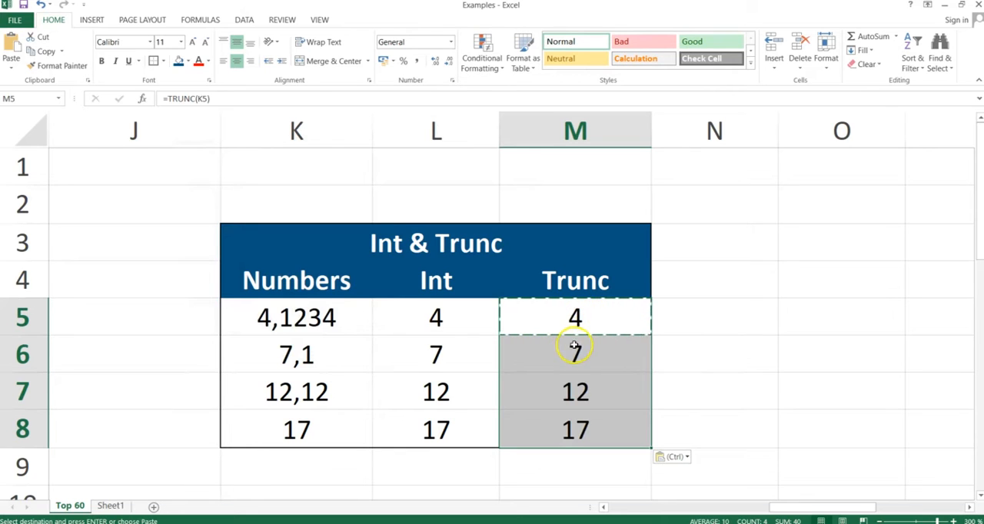
Step: Edit the formula in M5 to =TRUNC(K5;1), adding 1 as the number of digits with a semicolon separator
left_click(575, 317)
double_click(575, 318)
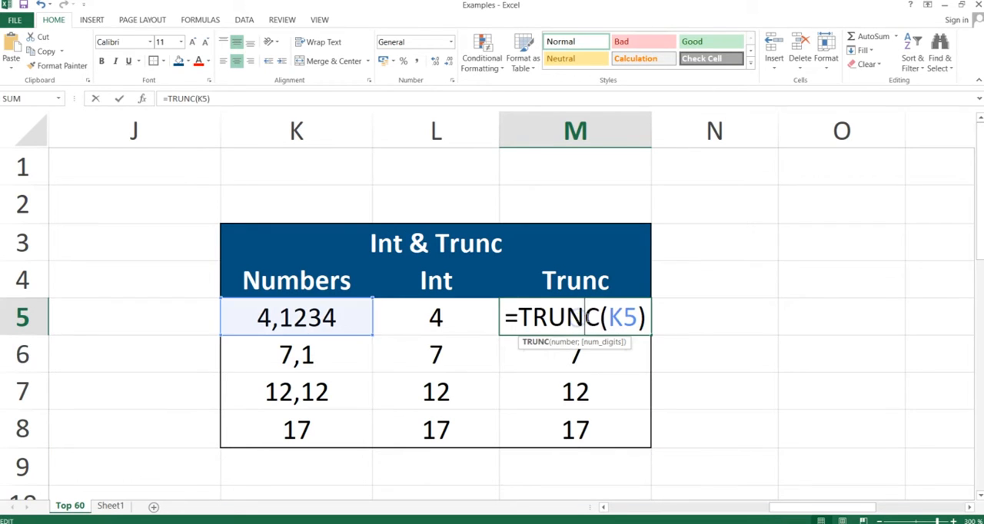
left_click(627, 318)
type(",1")
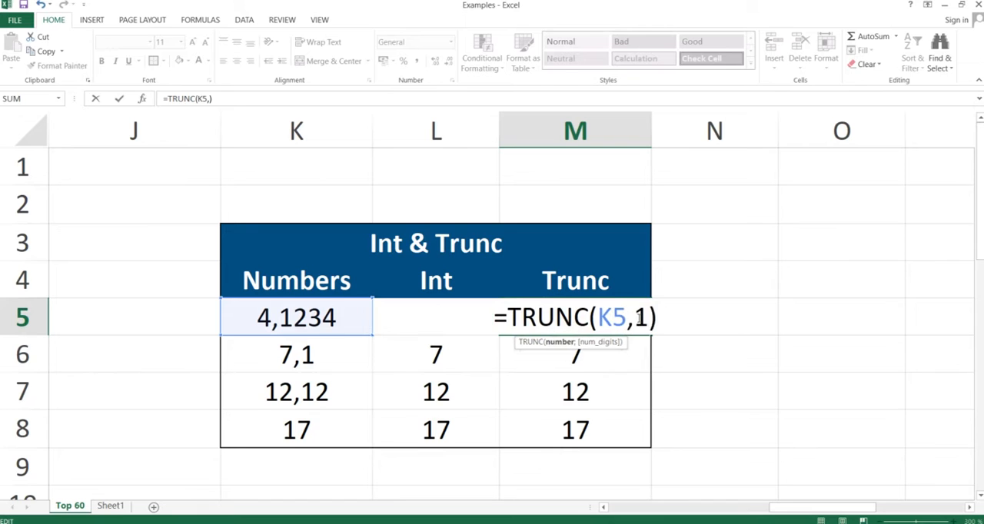
key("Return")
key("Return")
left_click(638, 317)
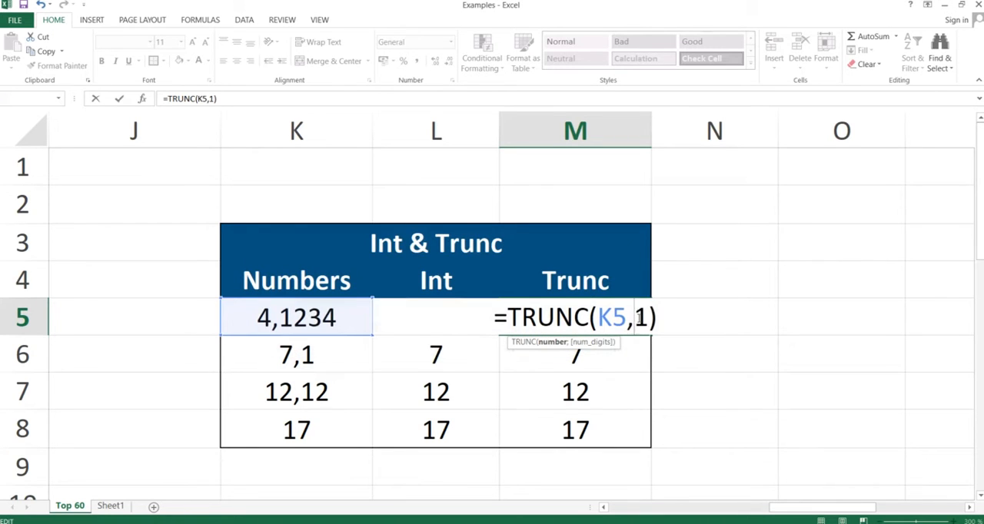
key("BackSpace")
type(";")
key("Return")
left_click(638, 318)
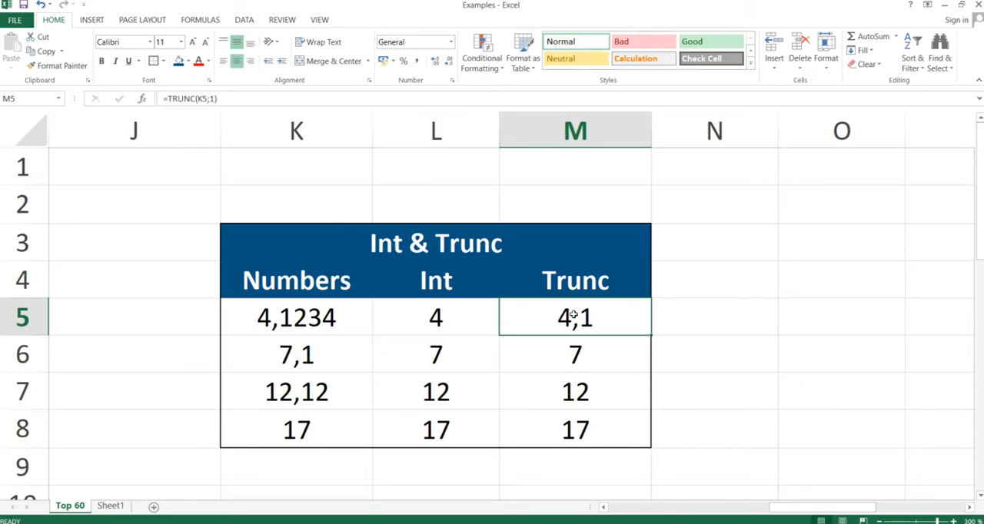
key("Down")
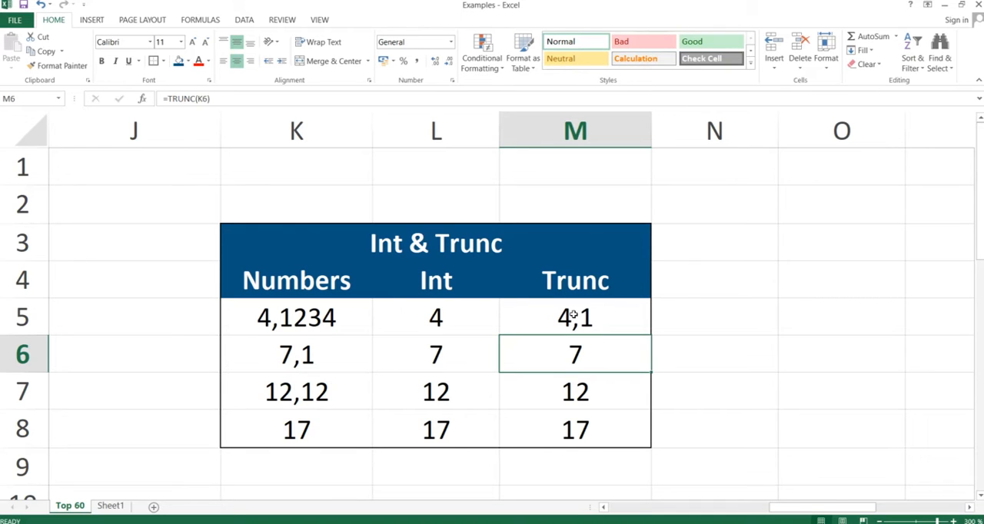
Step: Switch to the slide presentation and advance to the Mod slide
key("alt+Tab")
key("Right")
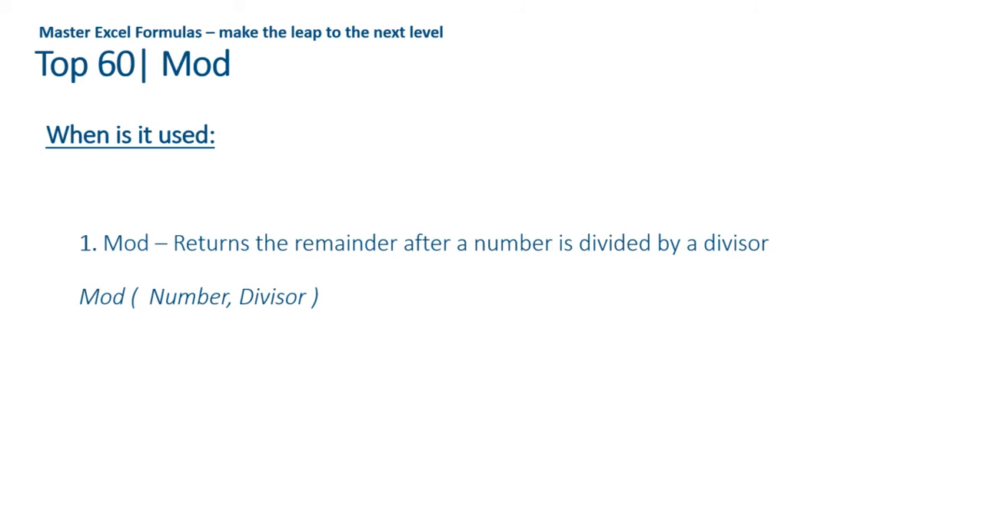
Step: Switch back to the Examples workbook in Excel and go to D13, the first result cell of the Mod table
key("alt+Tab")
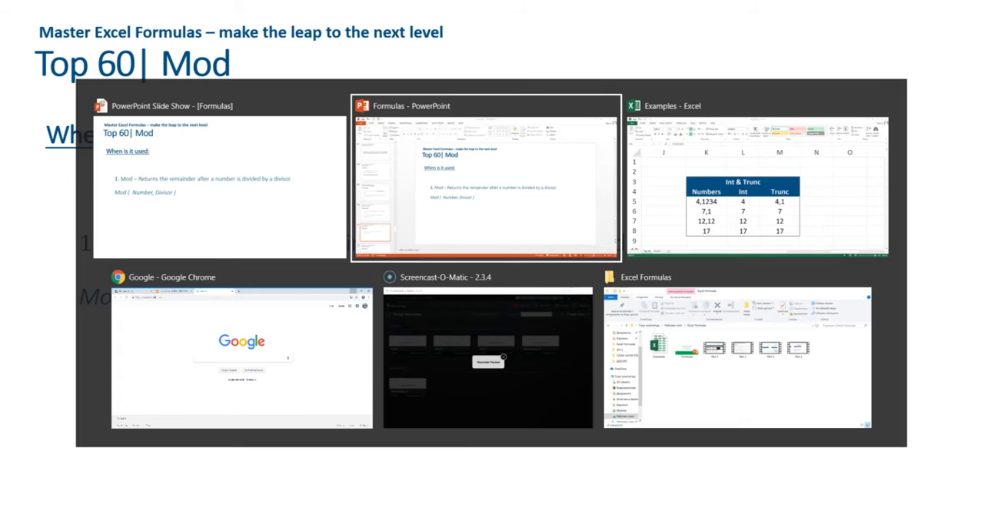
key("alt+Tab")
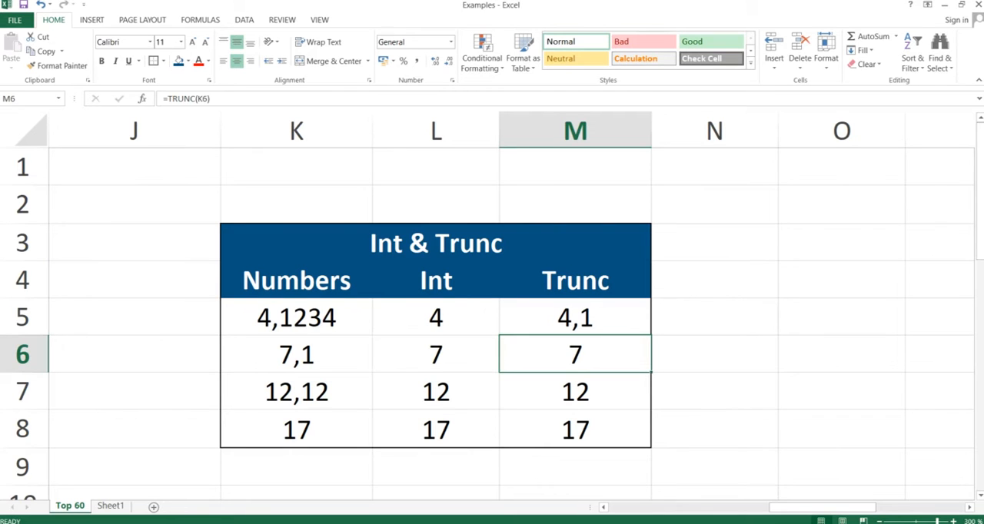
key("Left")
key("Left")
key("Left")
key("Left")
key("Right")
key("Right")
key("Right")
key("Right")
key("Right")
key("Right")
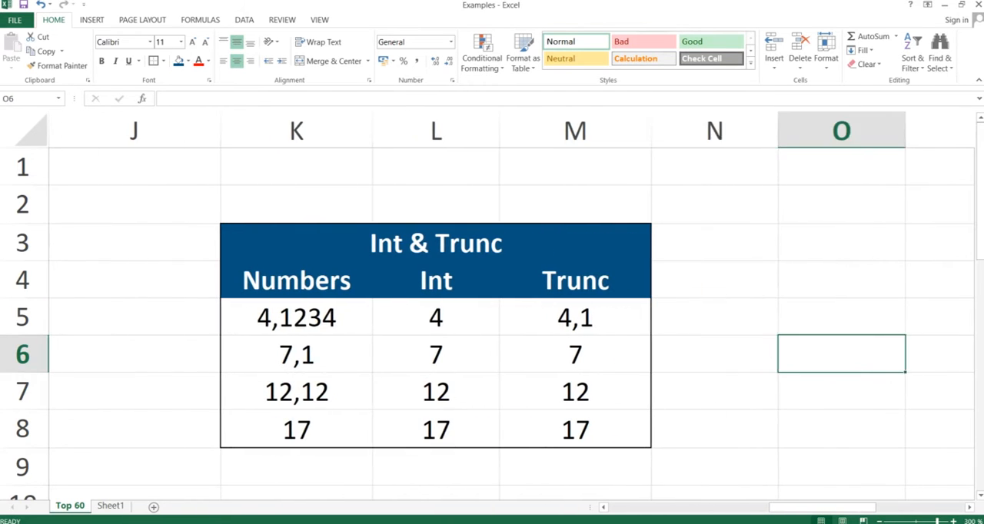
key("Right")
key("Left")
key("Left")
key("Left")
key("Left")
key("Left")
key("Left")
key("Left")
key("Left")
key("Left")
key("Left")
key("Left")
key("Left")
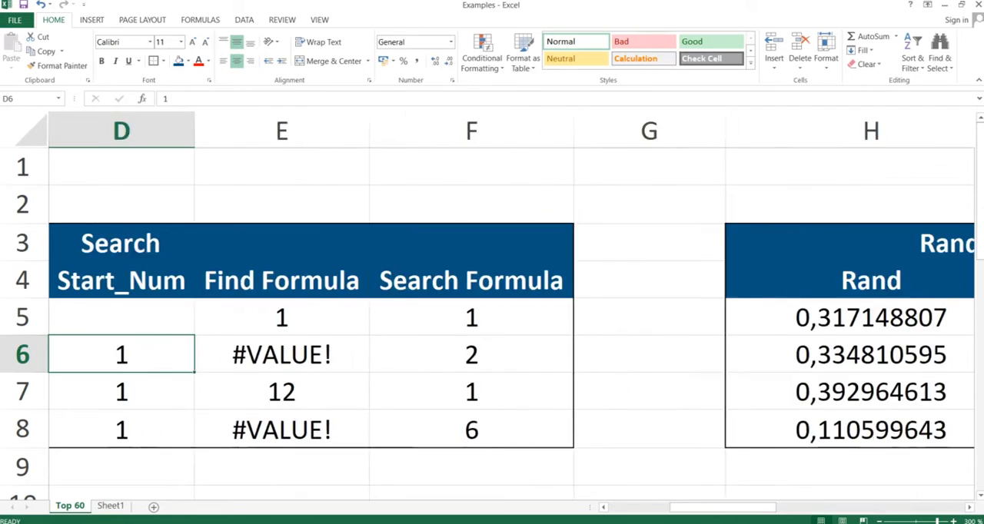
key("Left")
key("Left")
key("Left")
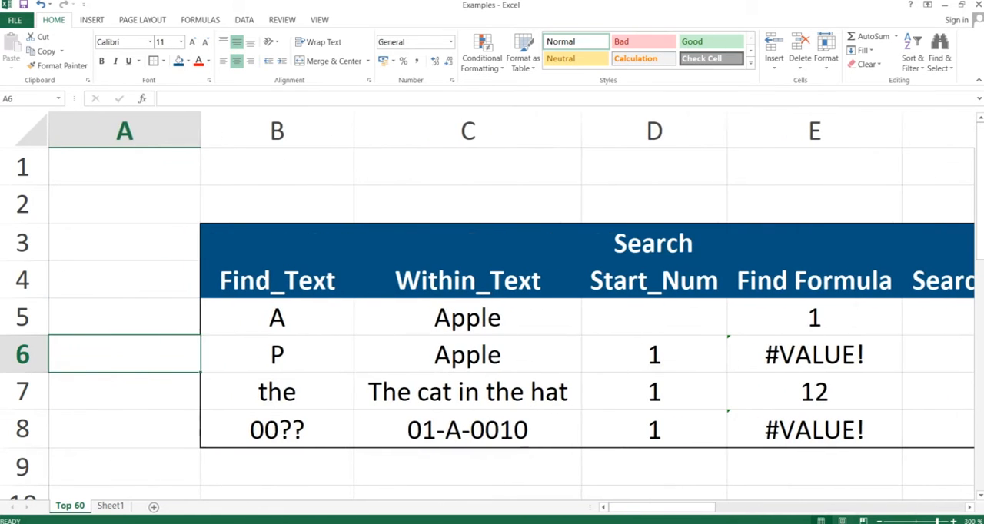
key("Down")
key("Down")
key("Down")
key("Down")
key("Down")
key("Down")
key("Down")
key("Down")
key("Right")
key("Right")
key("Right")
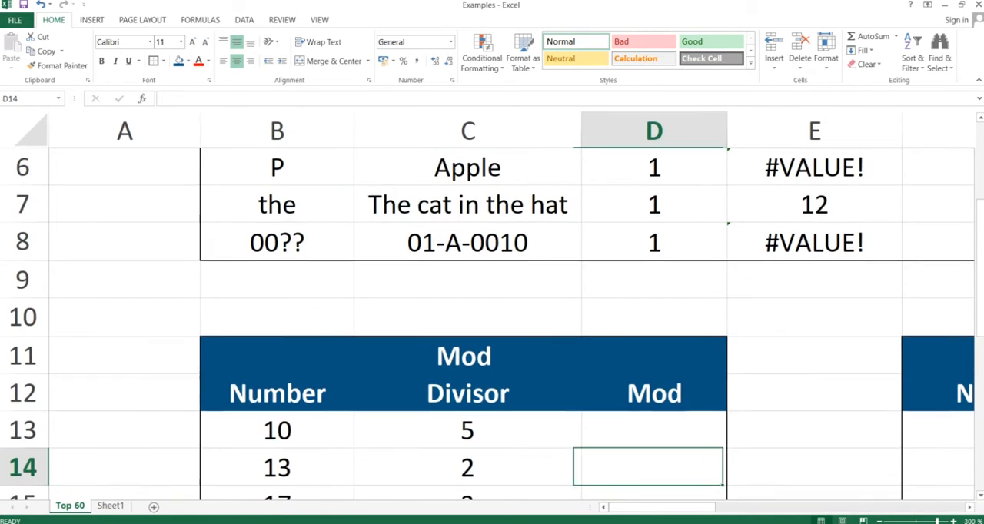
key("Down")
key("Down")
key("Down")
key("Up")
key("Up")
key("Up")
key("Up")
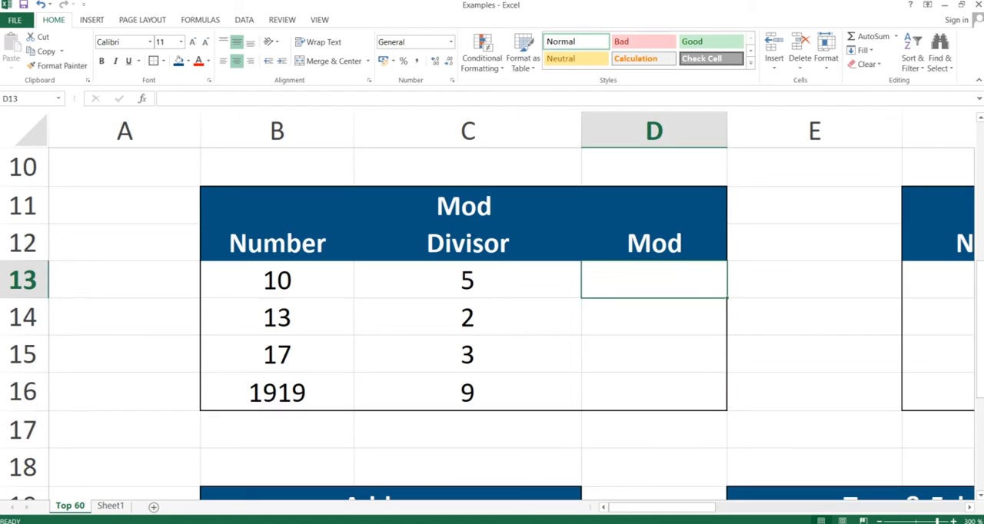
Step: In D13, enter the formula =MOD(B13;C13), using the Number cell and the Divisor cell as arguments
type("=mod(")
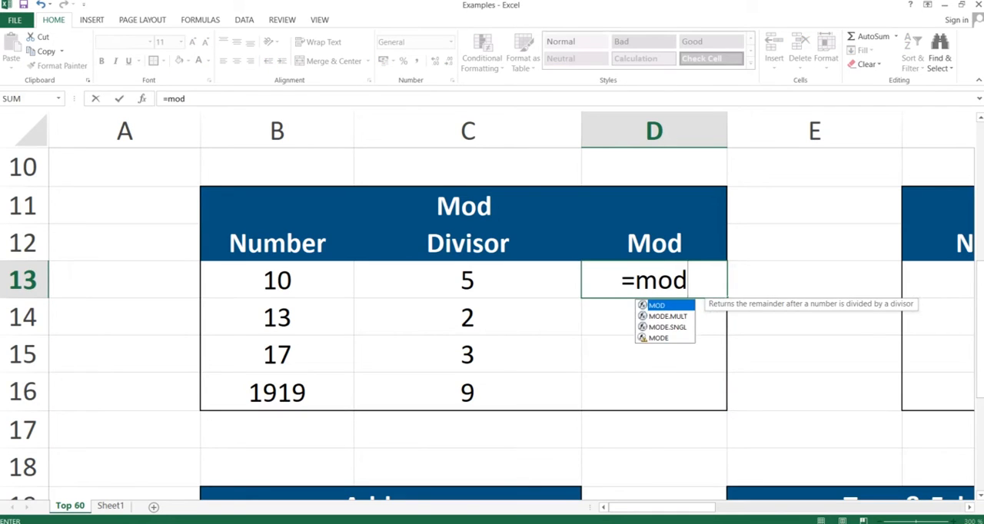
key("Left")
key("Left")
key("Left")
key("Right")
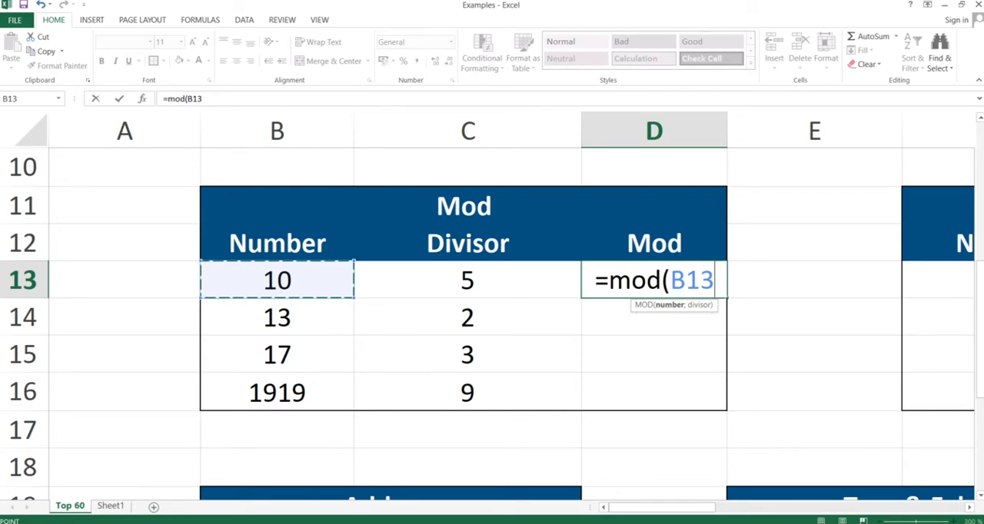
type(";")
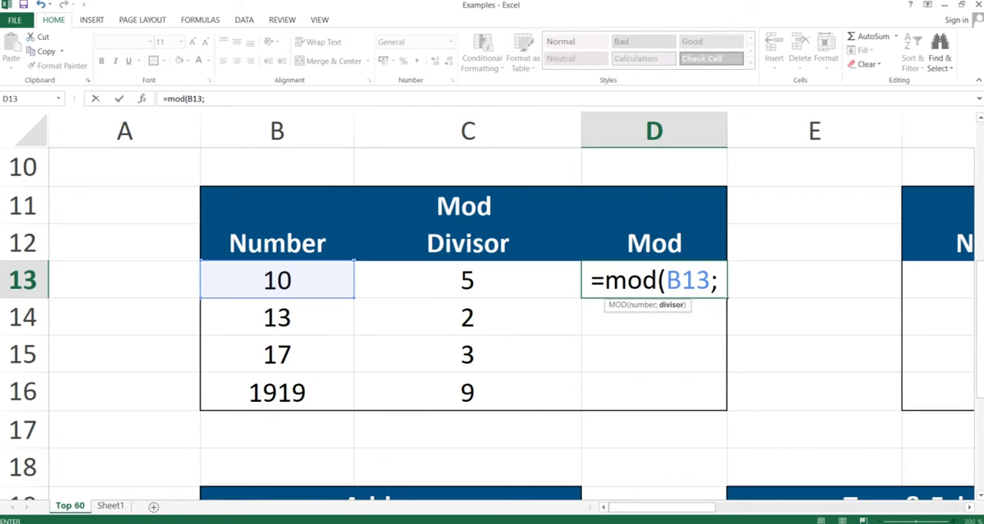
key("Left")
key("Left")
key("Right")
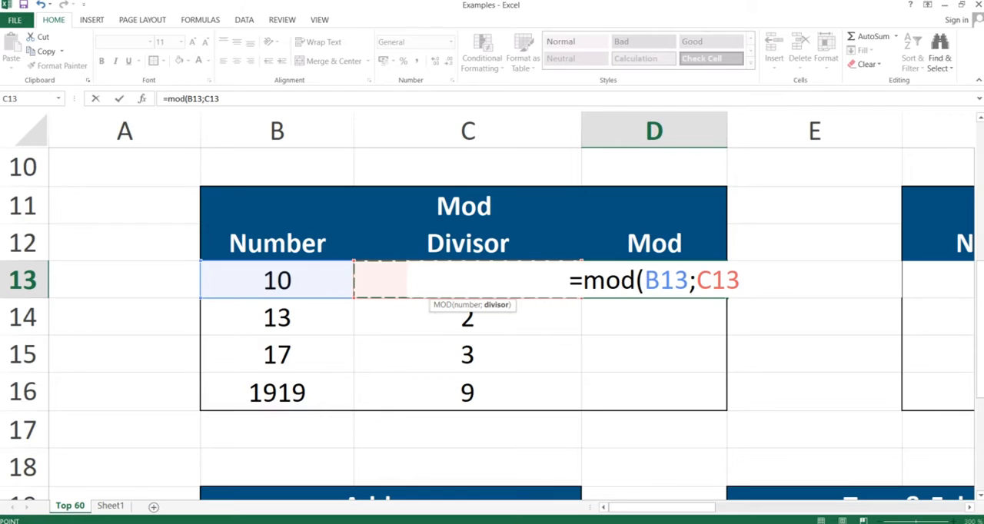
type(")")
key("Return")
key("Up")
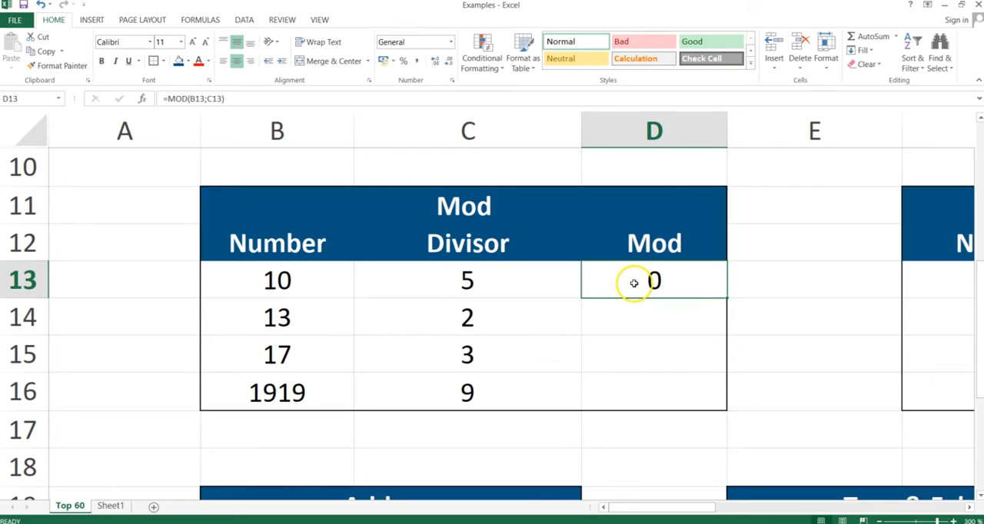
Step: Copy the MOD formula from D13 to D14 with Paste Special Formulas, and inspect the references in D14
key("ctrl+c")
key("shift+Down")
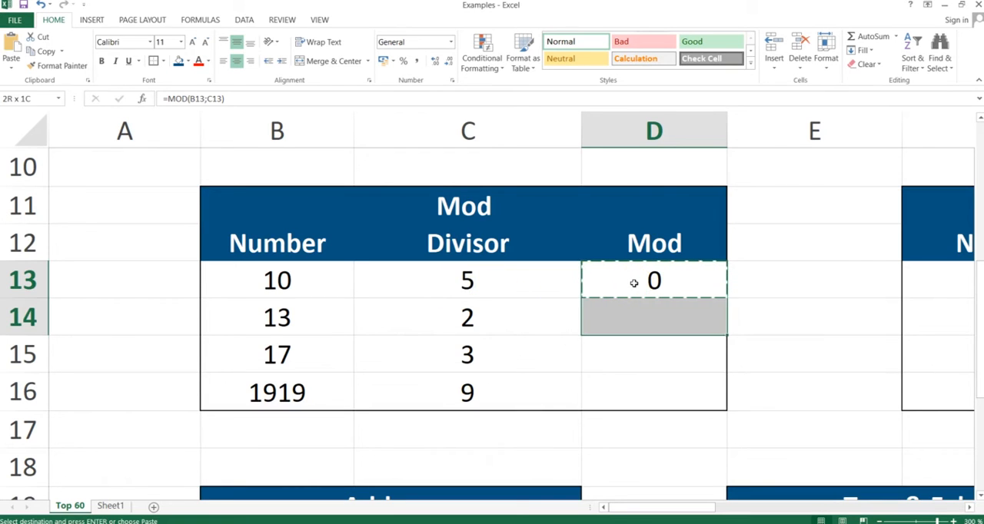
key("ctrl+alt+v")
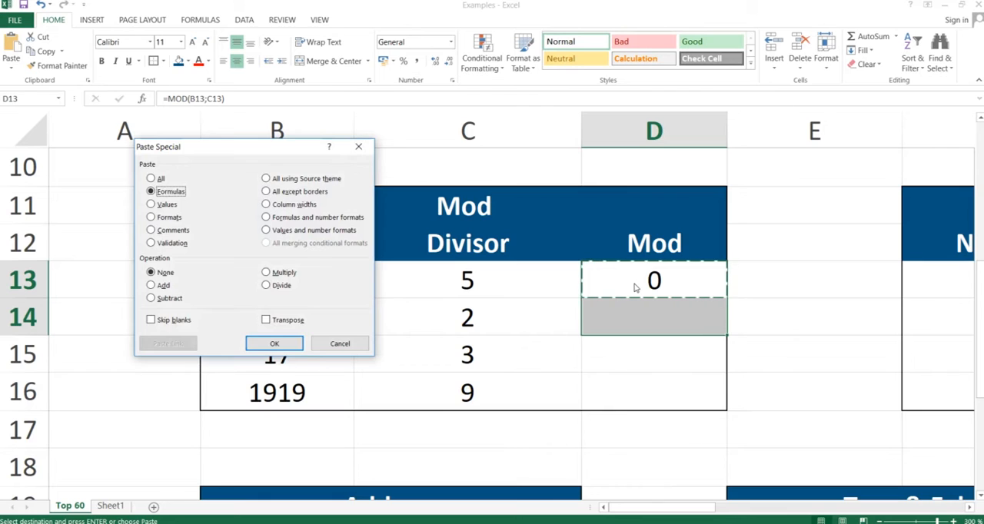
key("Return")
key("Down")
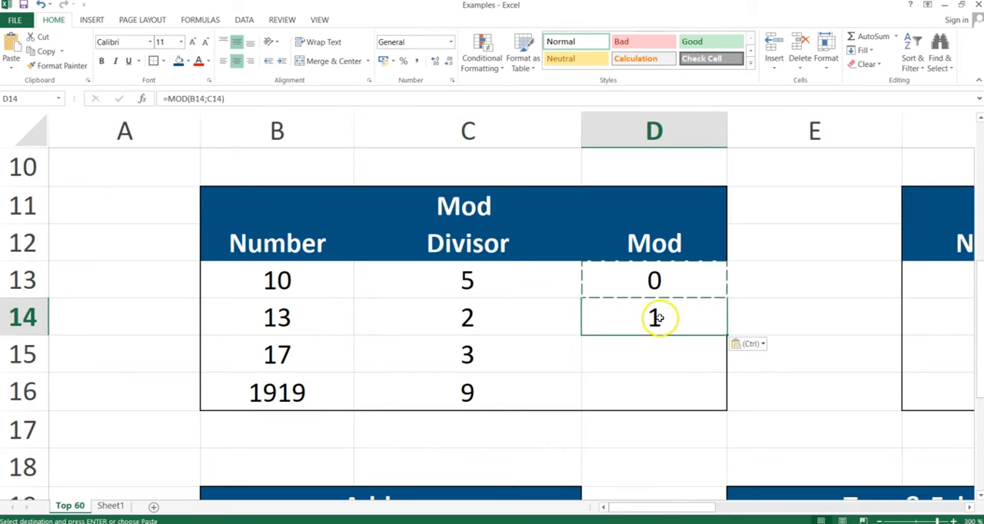
double_click(659, 318)
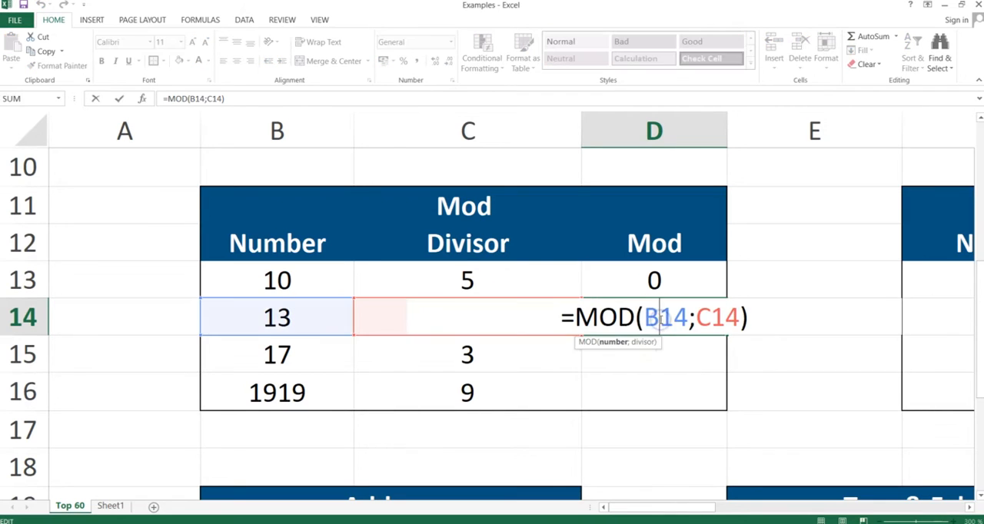
key("Return")
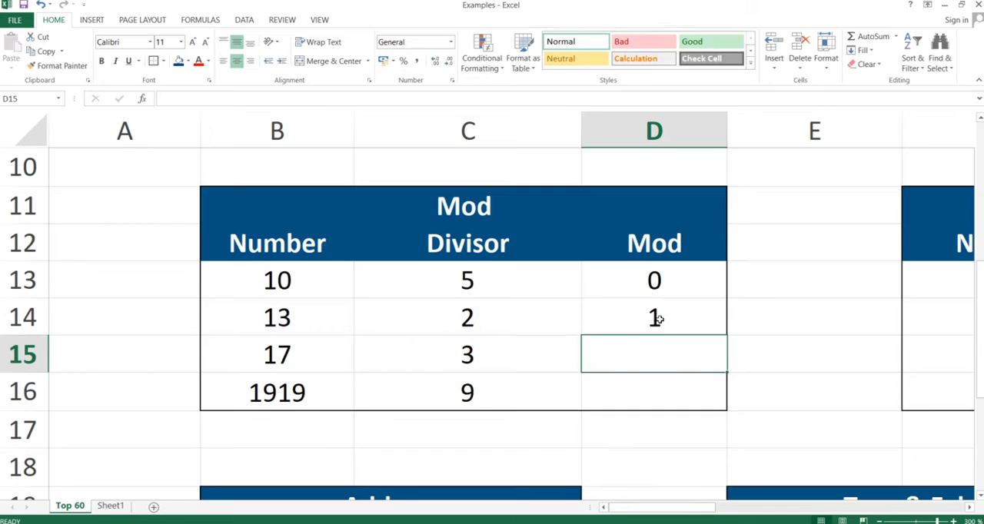
Step: Copy the MOD formula from D14 down through D16 with Paste Special Formulas, and inspect cells D15 and D16
left_click(659, 316)
key("ctrl+c")
key("shift+Down")
key("shift+Down")
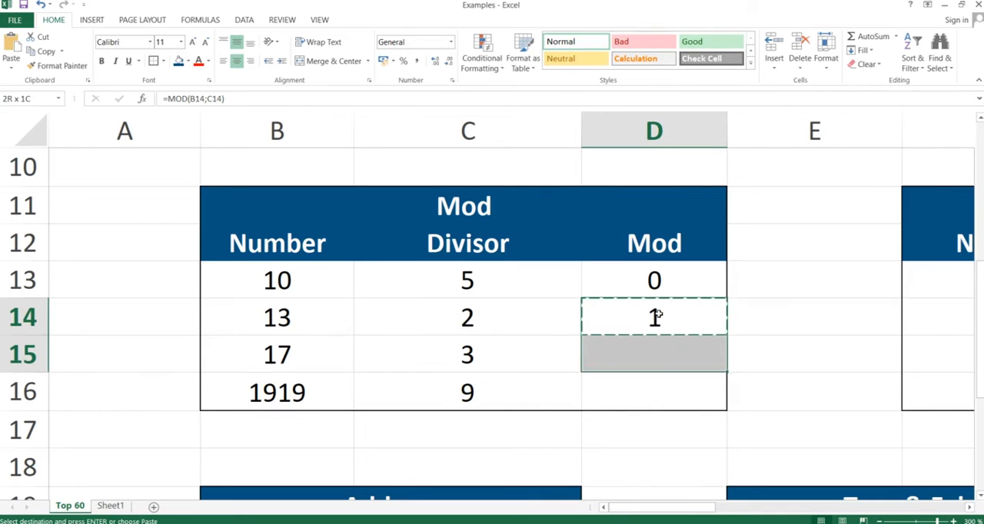
key("ctrl+alt+v")
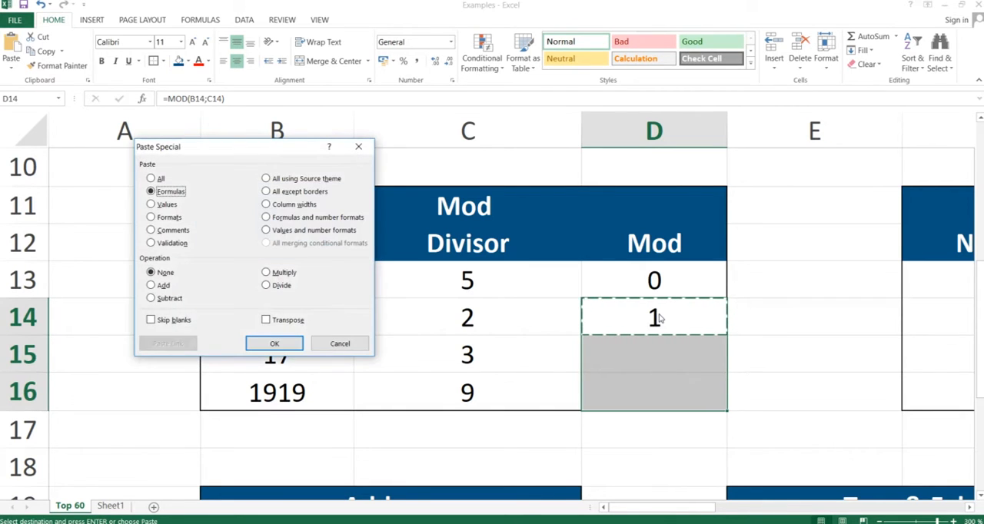
key("f")
key("Return")
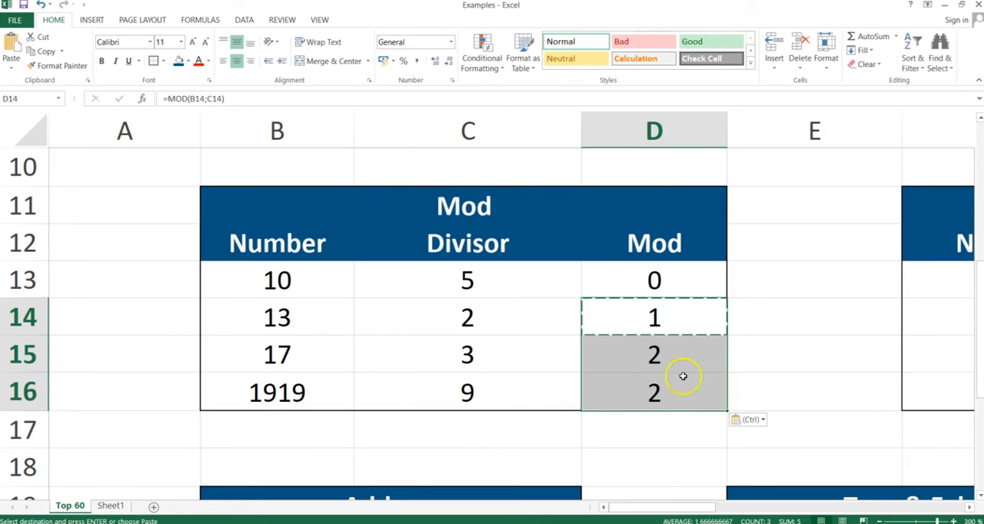
left_click(666, 353)
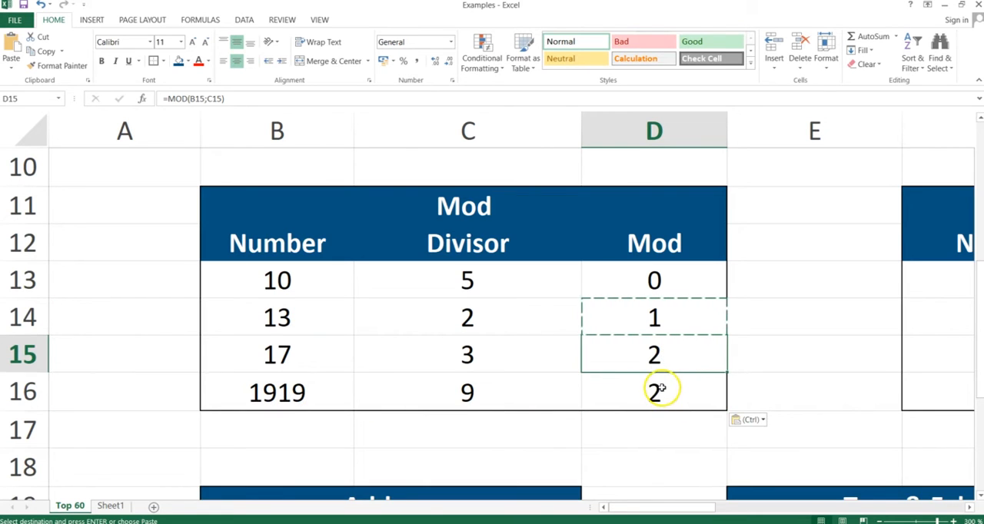
left_click(662, 388)
Step: Switch to the slide presentation and advance to the Mround slide
key("alt+Tab")
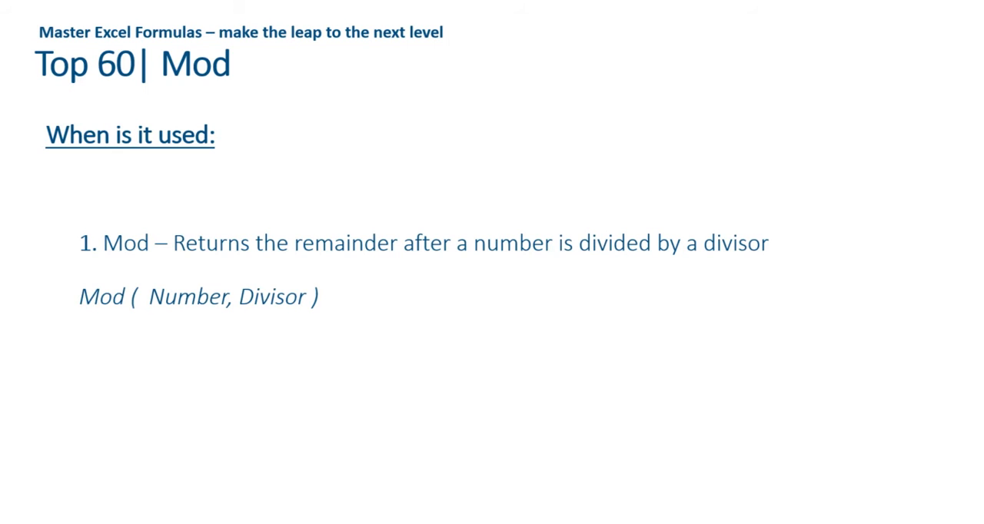
key("Right")
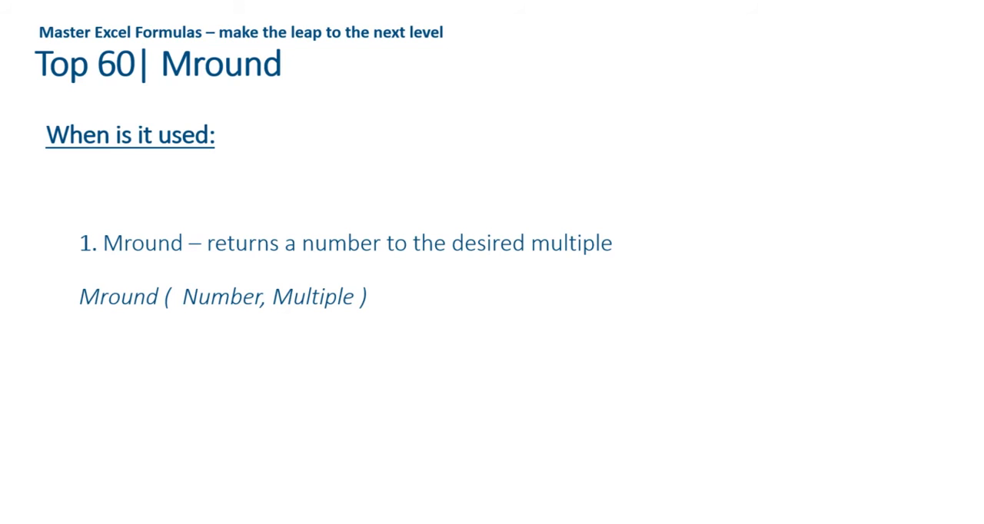
Step: Switch to the Examples workbook in Excel and go to the first Result cell, H13, of the Mround table
key("alt+Tab")
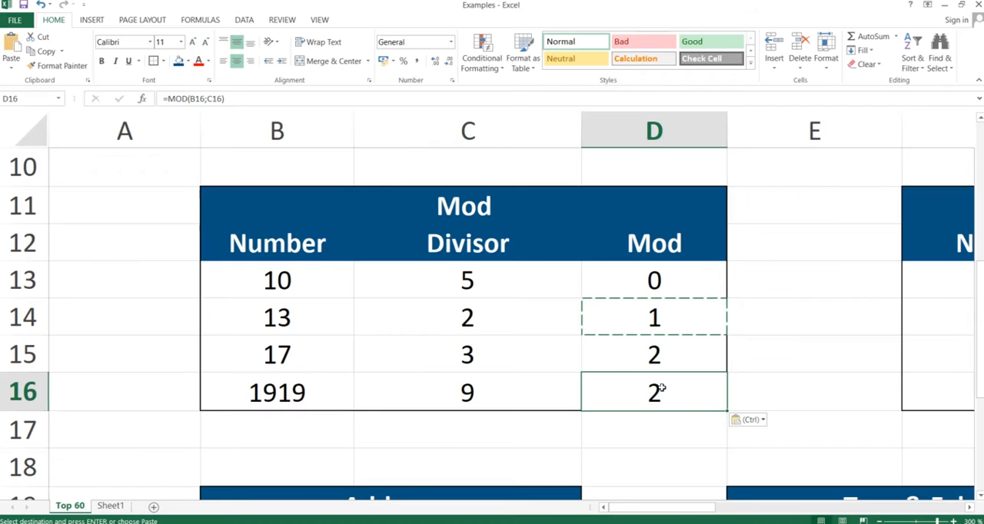
key("Right")
key("Right")
key("Right")
key("Right")
key("Up")
key("Up")
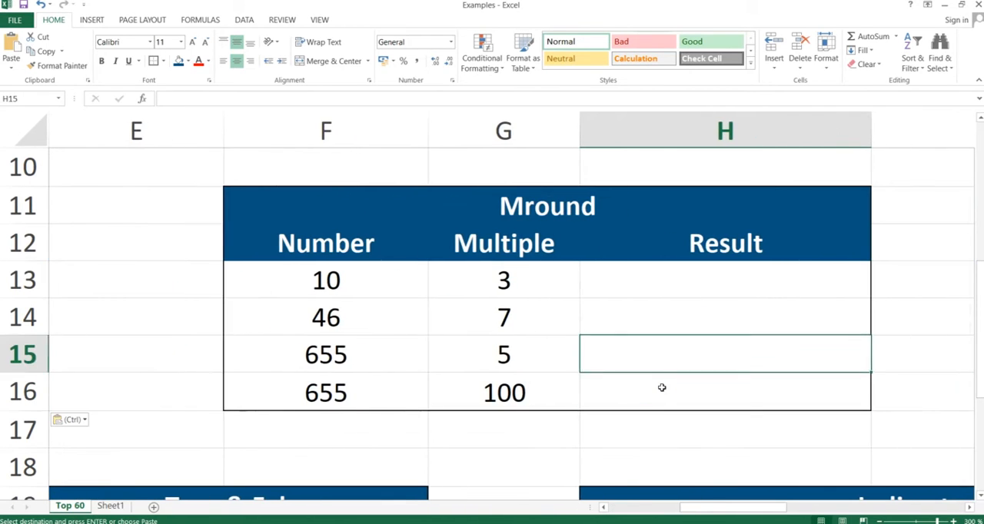
key("Up")
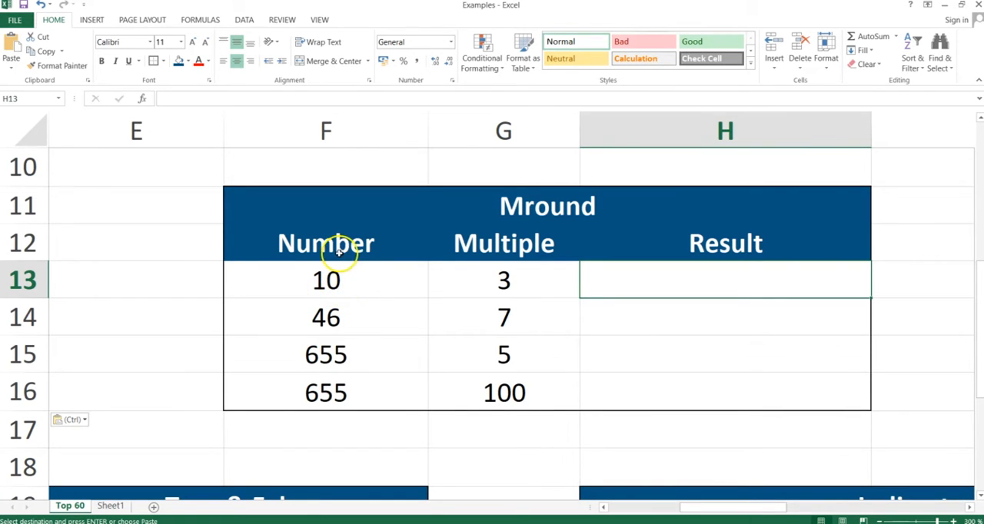
Step: In H13, enter the formula =MROUND(F13;G13), using the Number and Multiple cells as arguments, and check the Number cell F13
type("=")
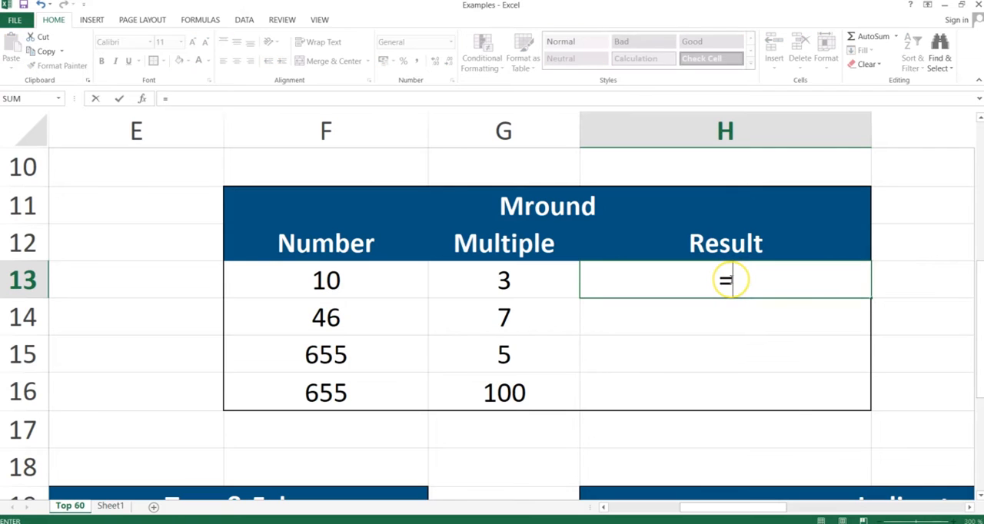
type("mround(")
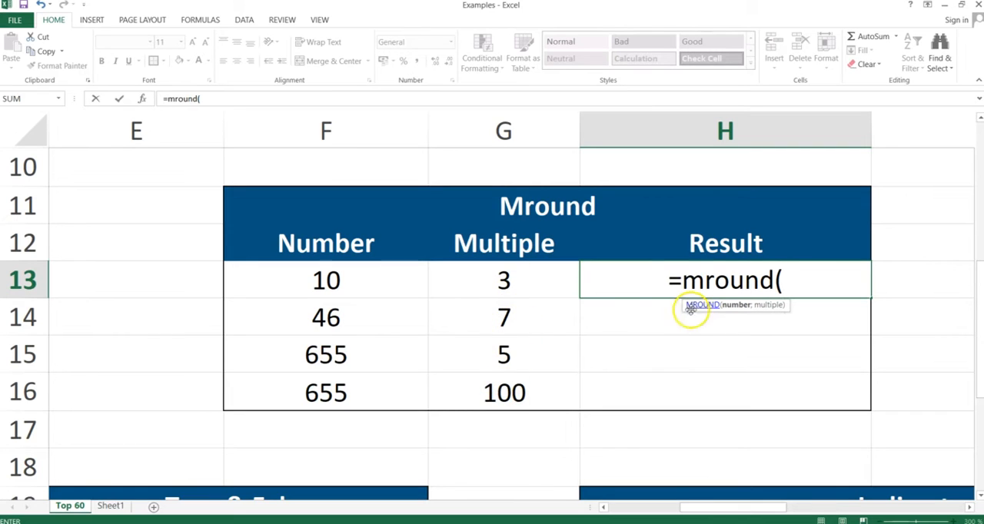
left_click(326, 280)
type(";")
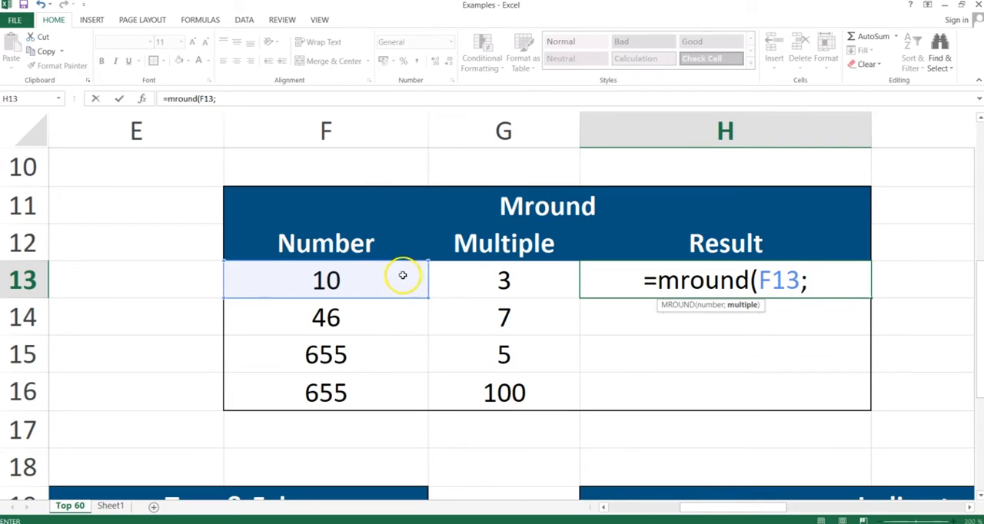
left_click(492, 284)
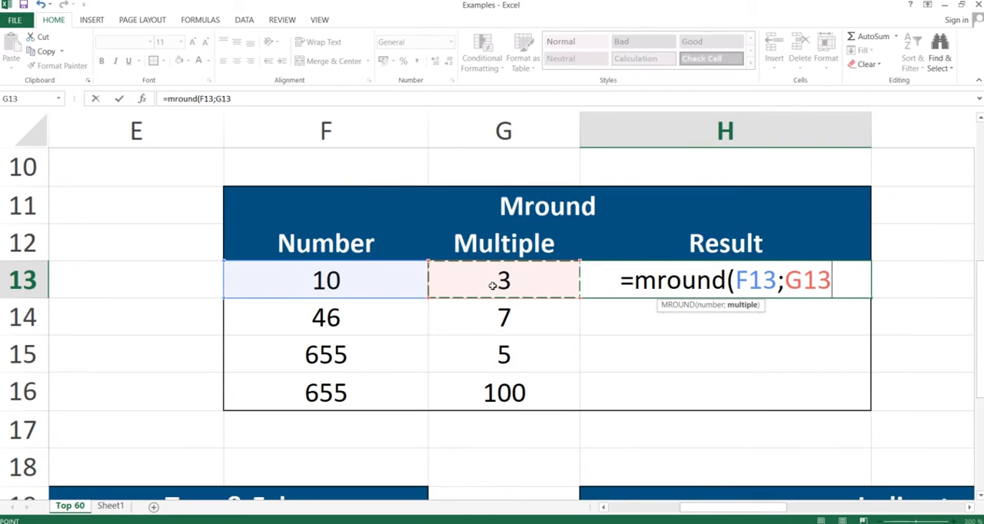
type(")")
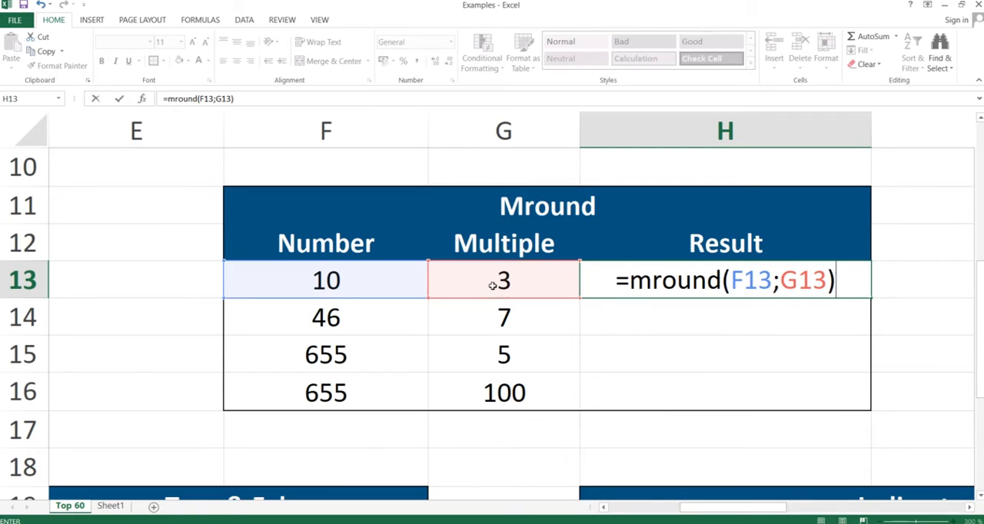
key("Return")
key("Up")
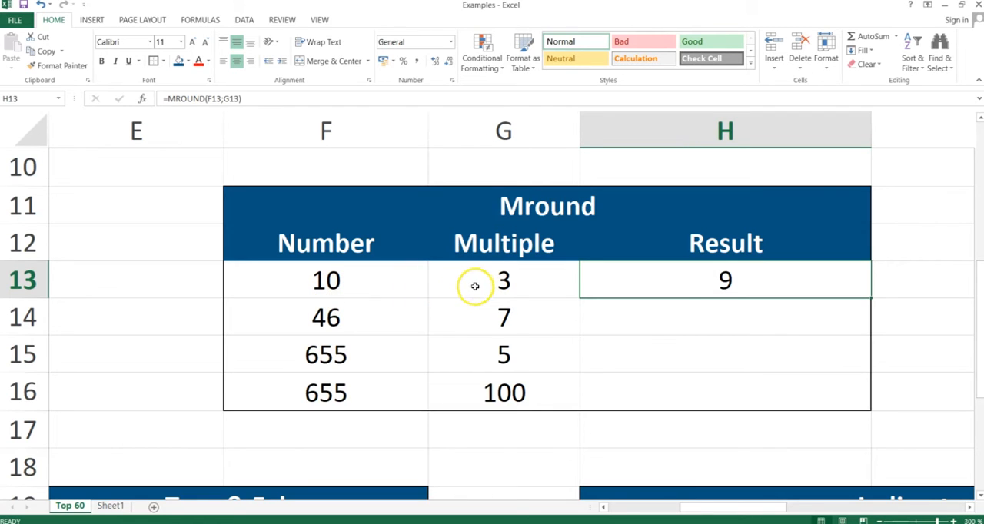
left_click(323, 282)
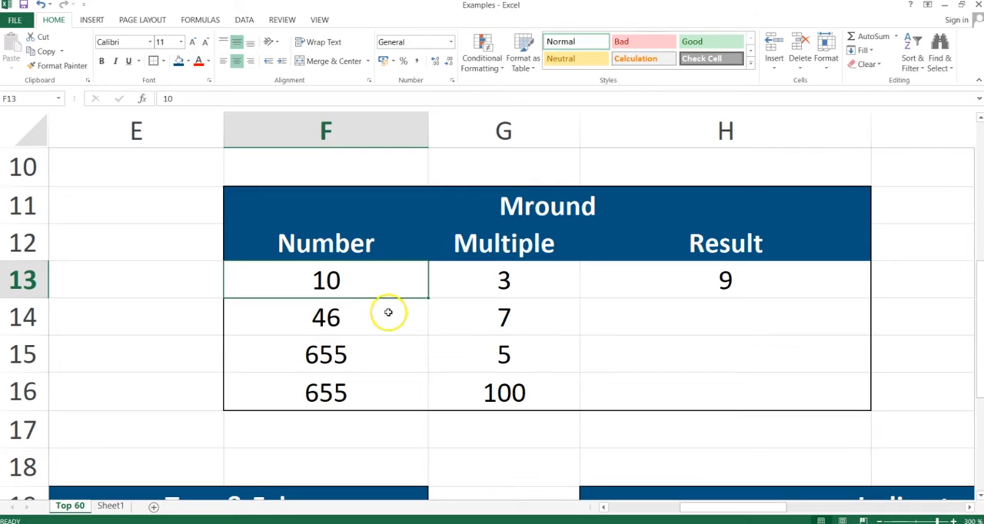
Step: Copy the MROUND formula from H13 down through H16 with Paste Special, and inspect the references in H14
left_click(736, 283)
key("ctrl+c")
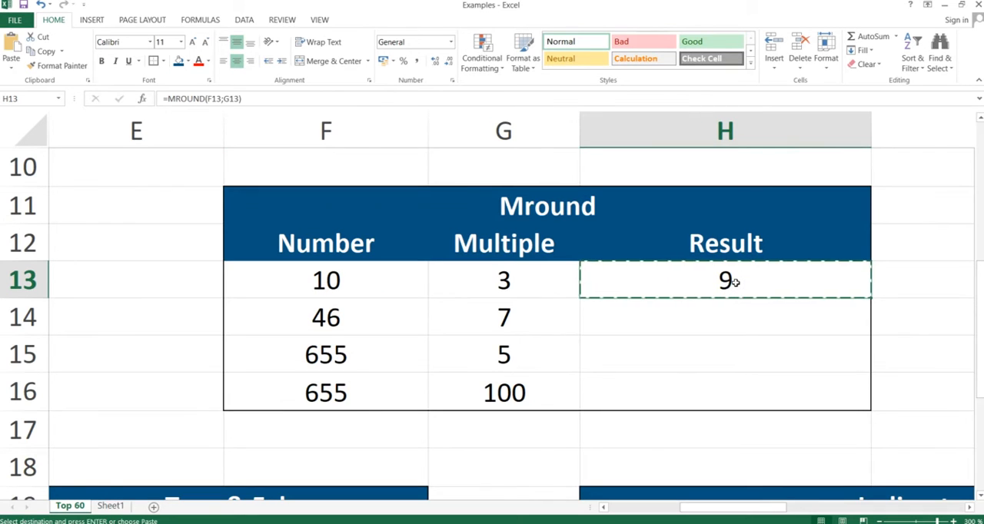
key("shift+Down")
key("shift+Down")
key("shift+Down")
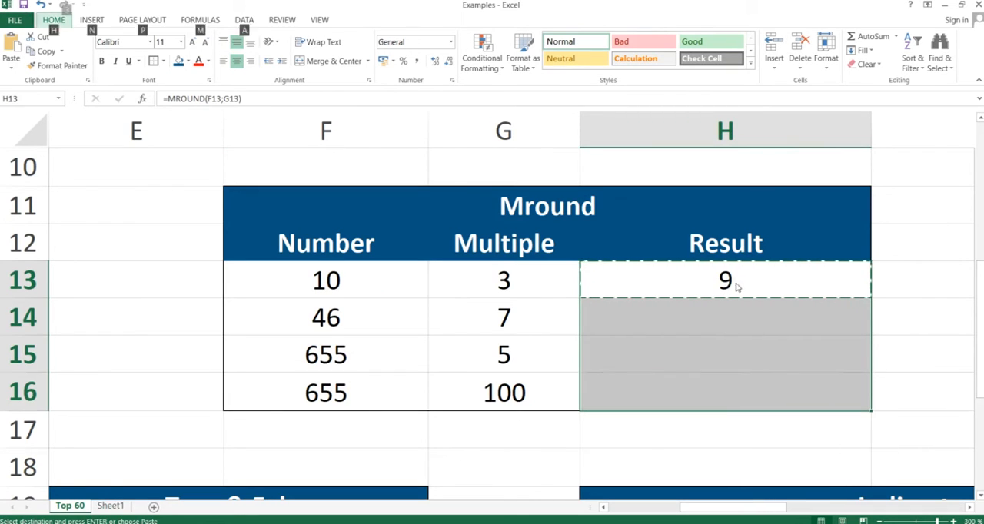
key("ctrl+alt+v")
key("Return")
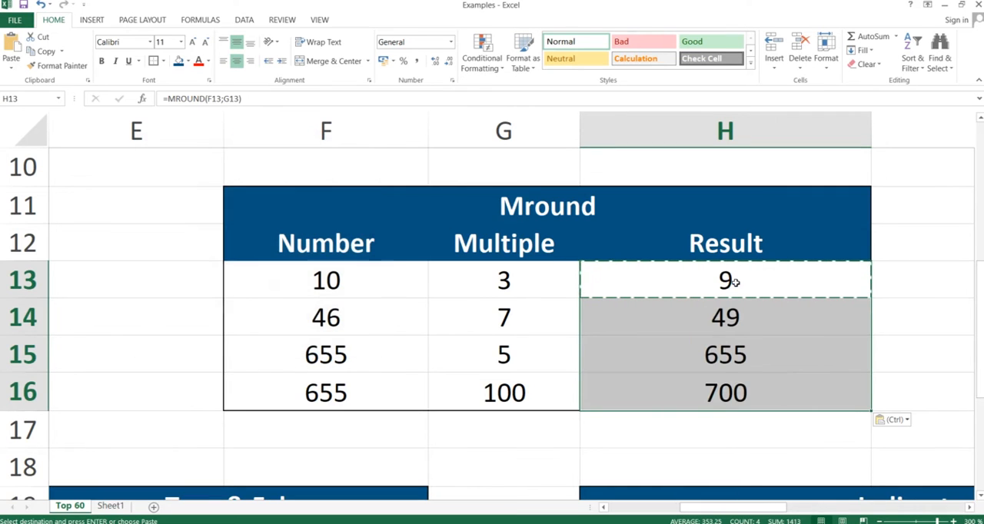
left_click(736, 323)
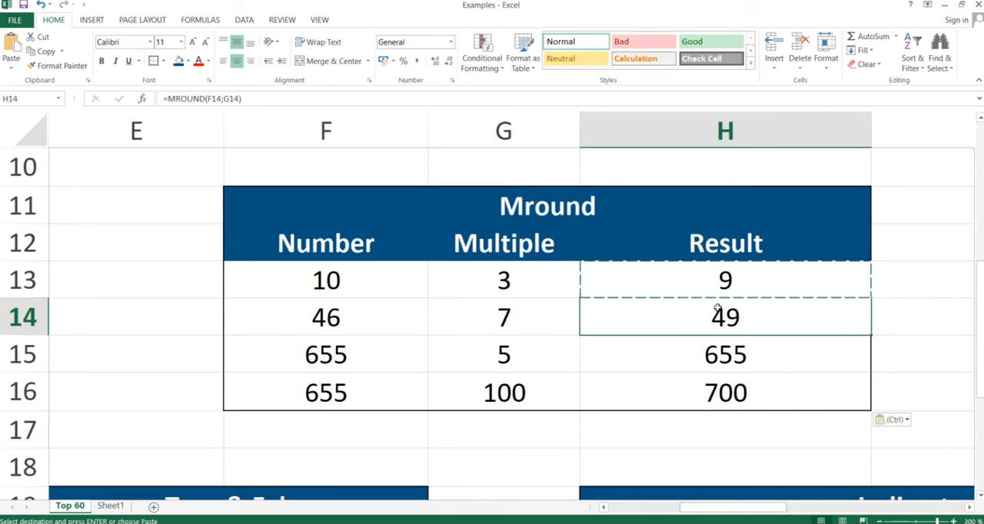
Step: Switch to the PowerPoint slide show of the Formulas presentation
key("alt+Tab")
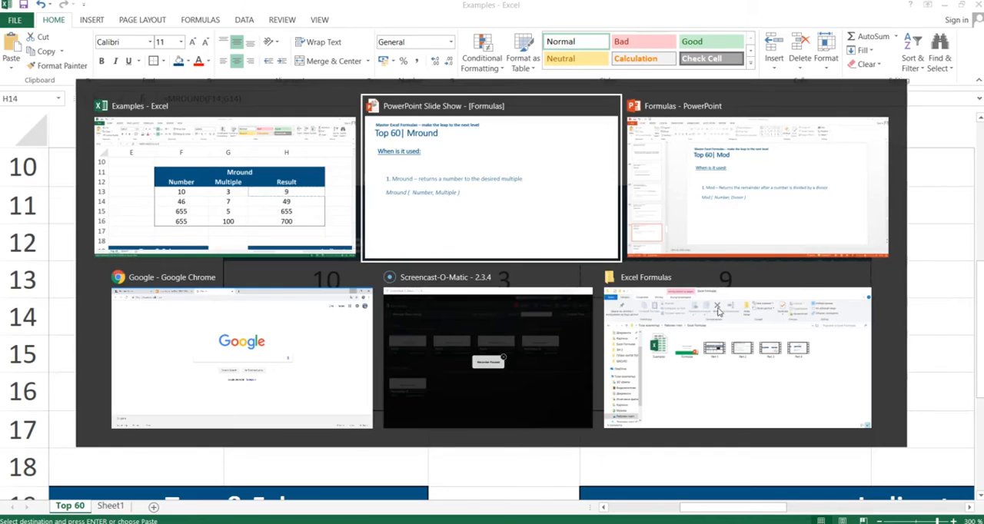
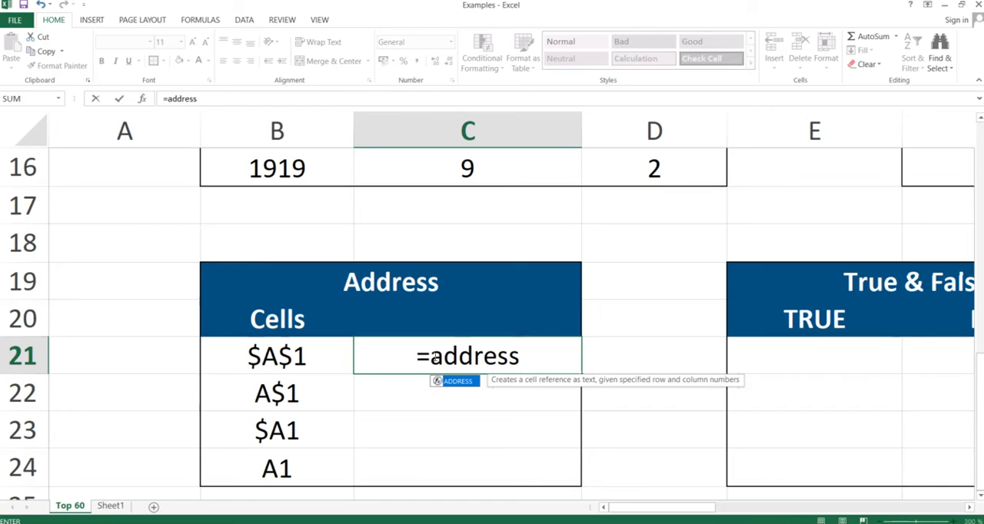
Step: Complete the ADDRESS formula in C21 as =ADDRESS(1;1;1), with row 1, column 1 and the Absolute reference type
type("(")
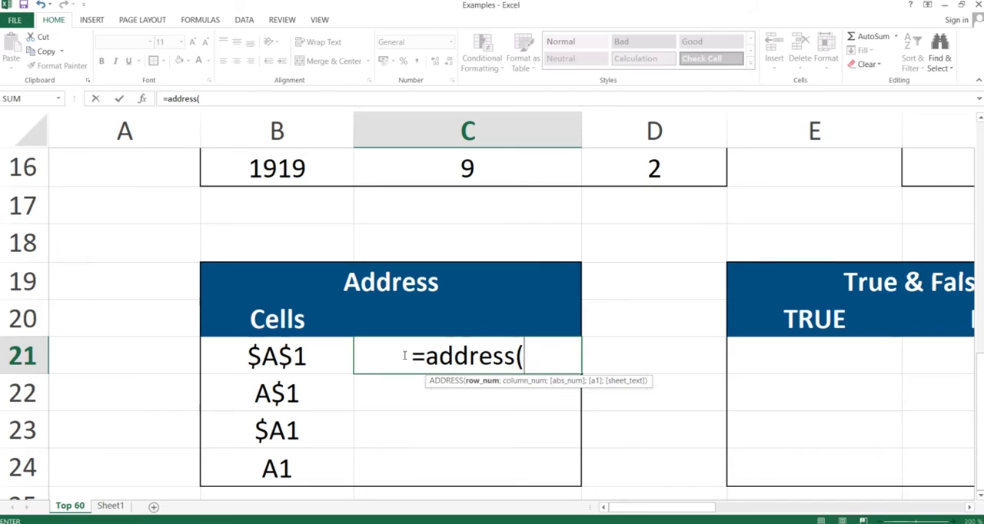
type("1")
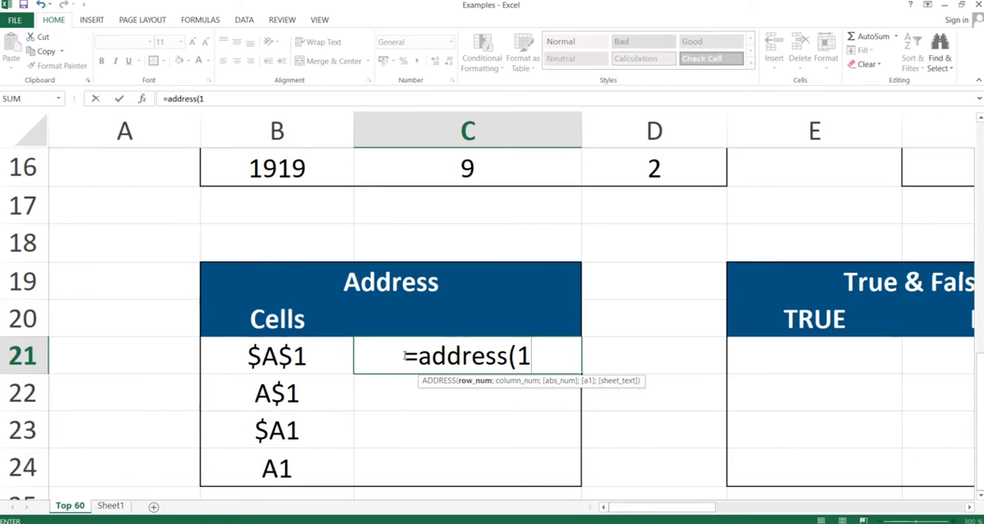
type(",")
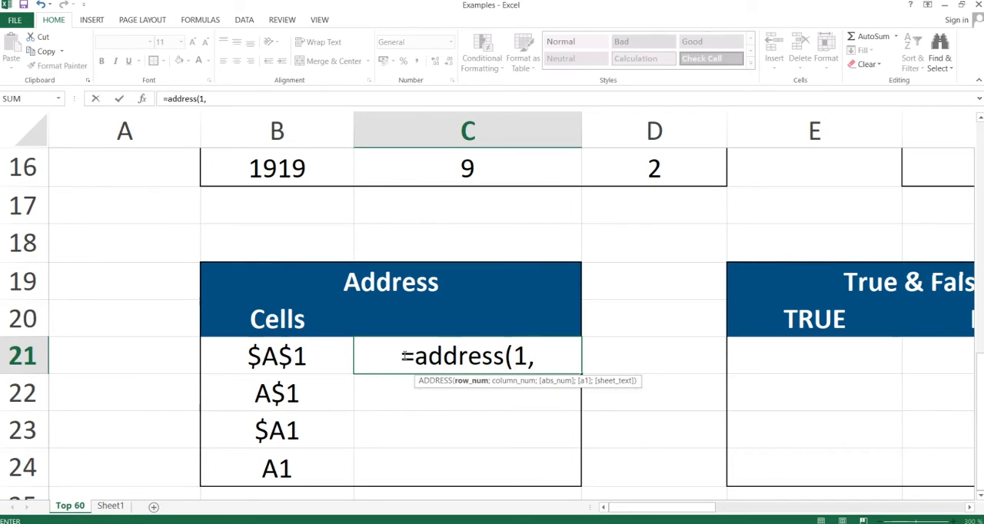
type("1")
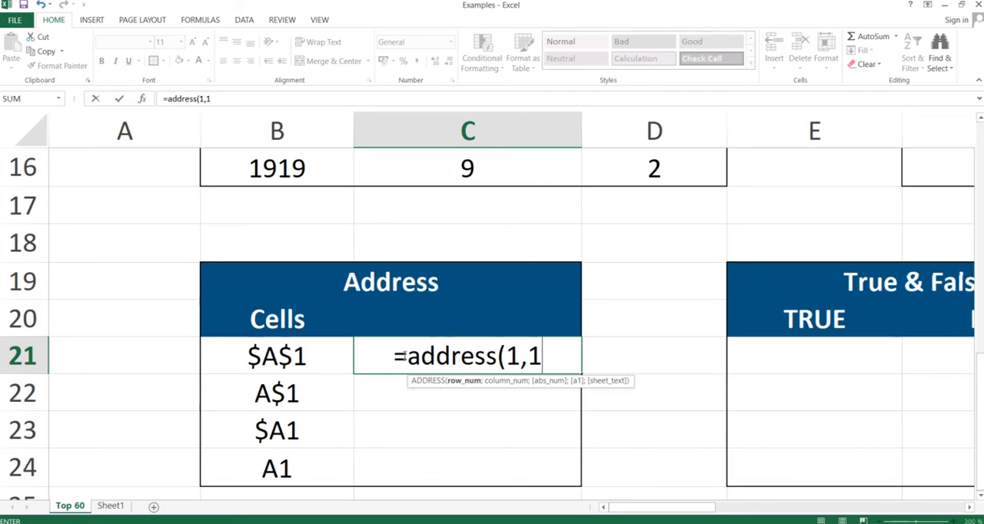
key("Return")
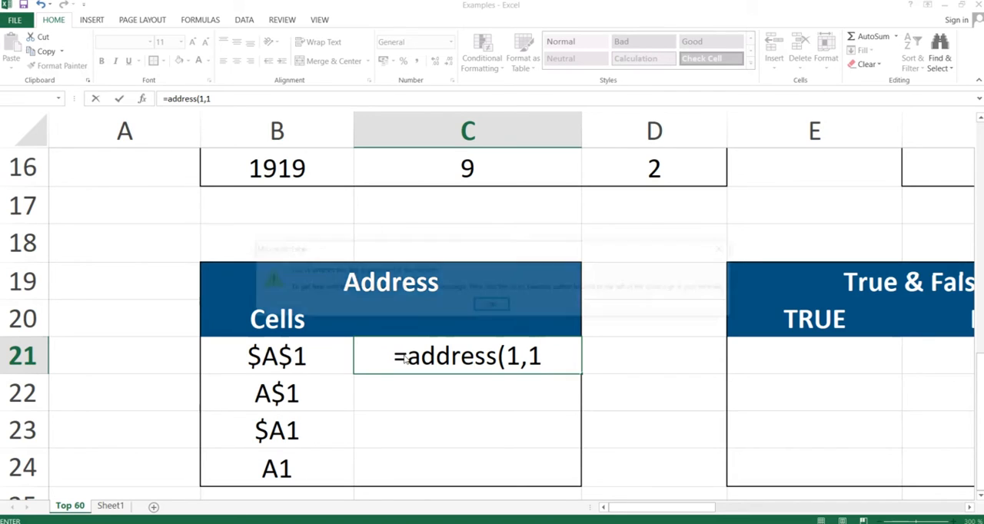
key("Return")
key("Right")
key("Left")
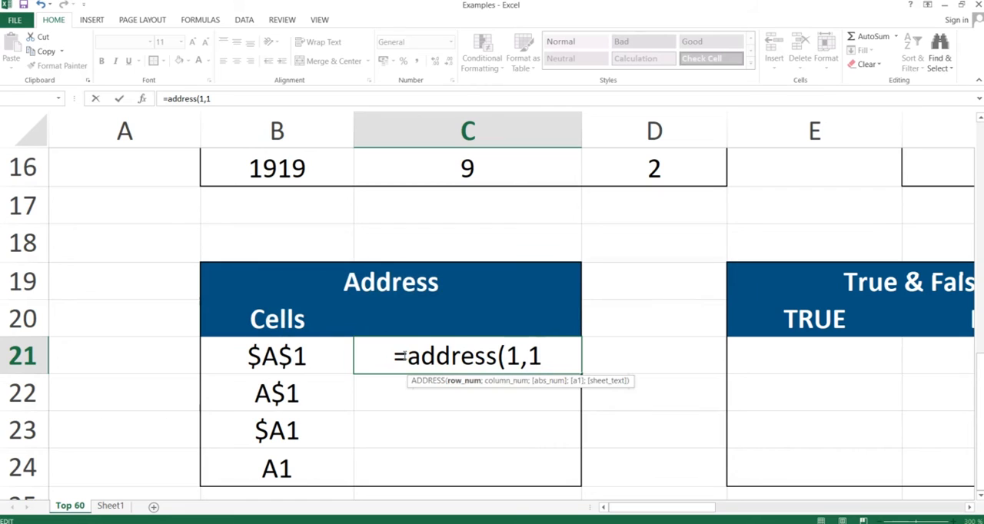
key("BackSpace")
type(";1")
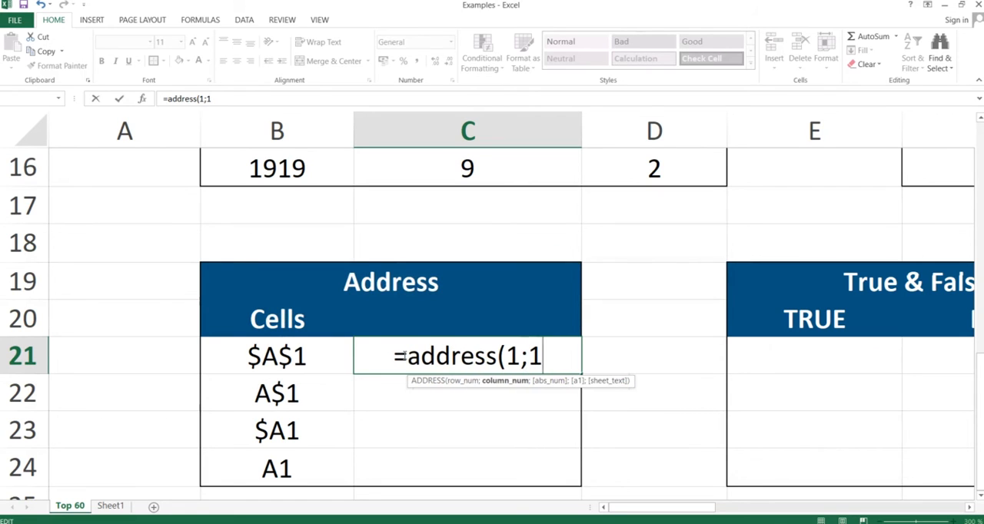
type(";")
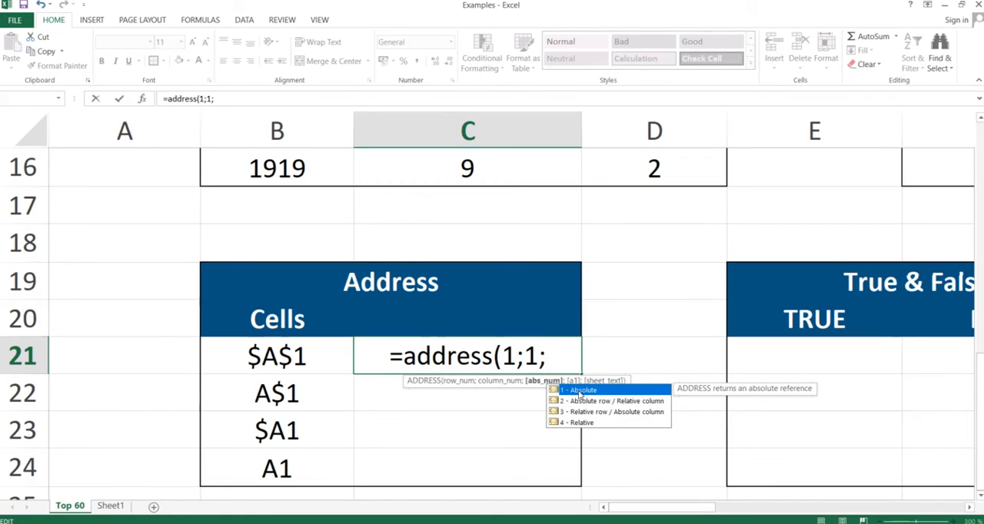
type("1)")
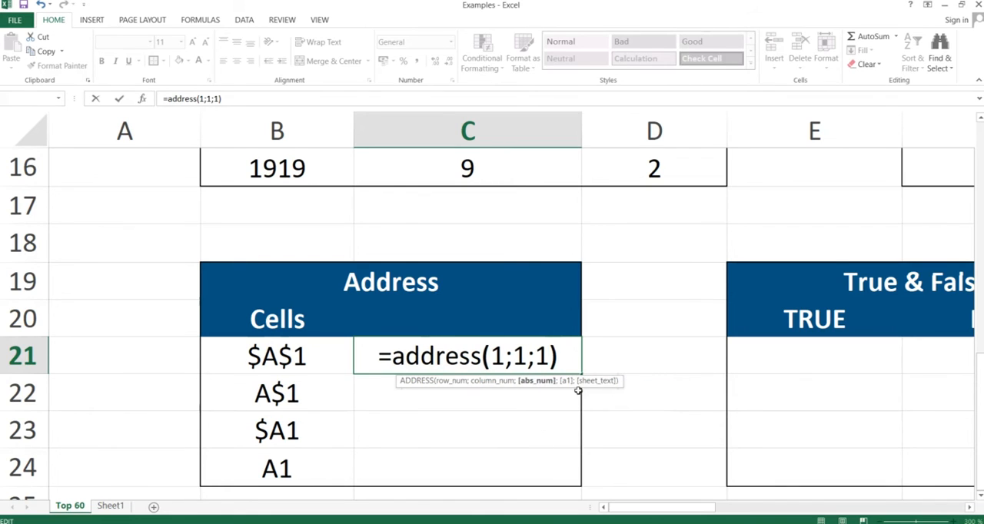
key("Return")
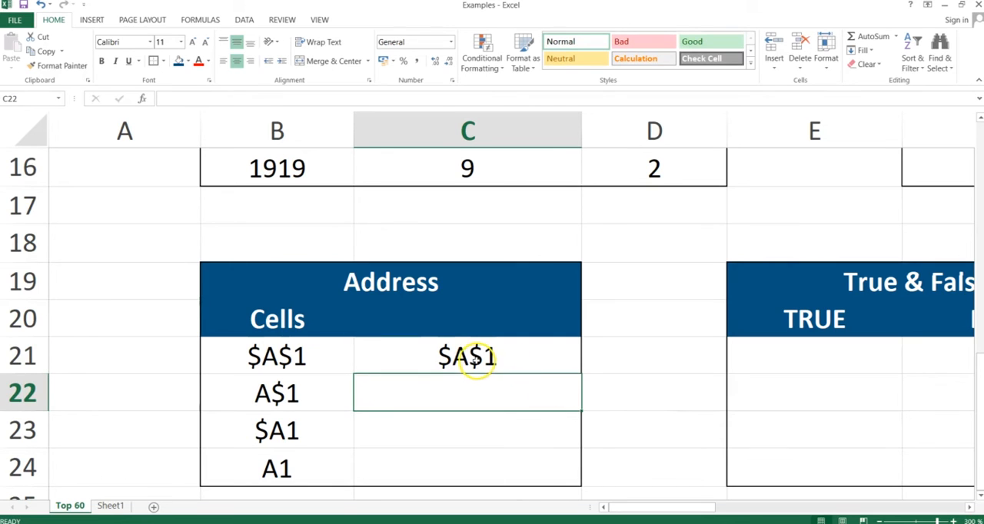
Step: Change the reference type in C21's ADDRESS formula to 2, for an absolute row and relative column
left_click(468, 359)
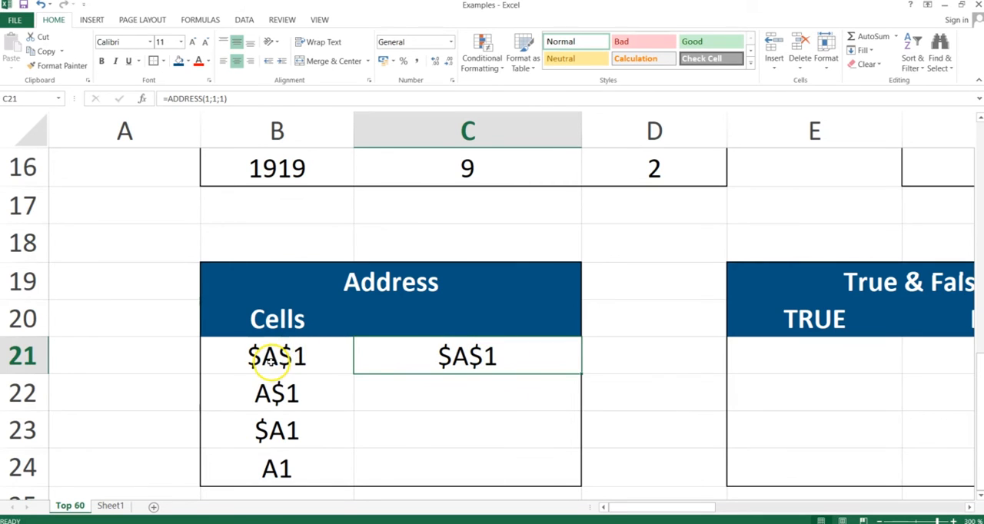
double_click(496, 358)
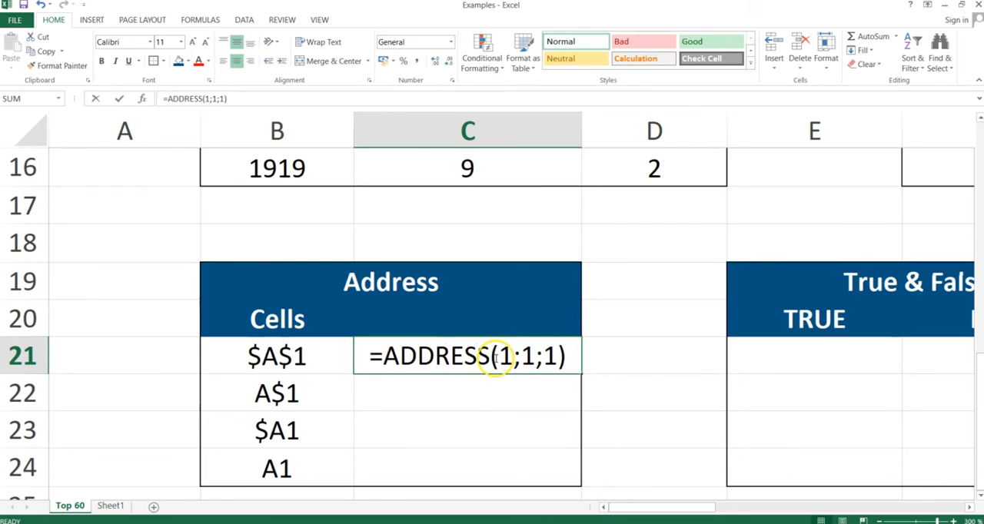
left_click(553, 356)
key("BackSpace")
type("2")
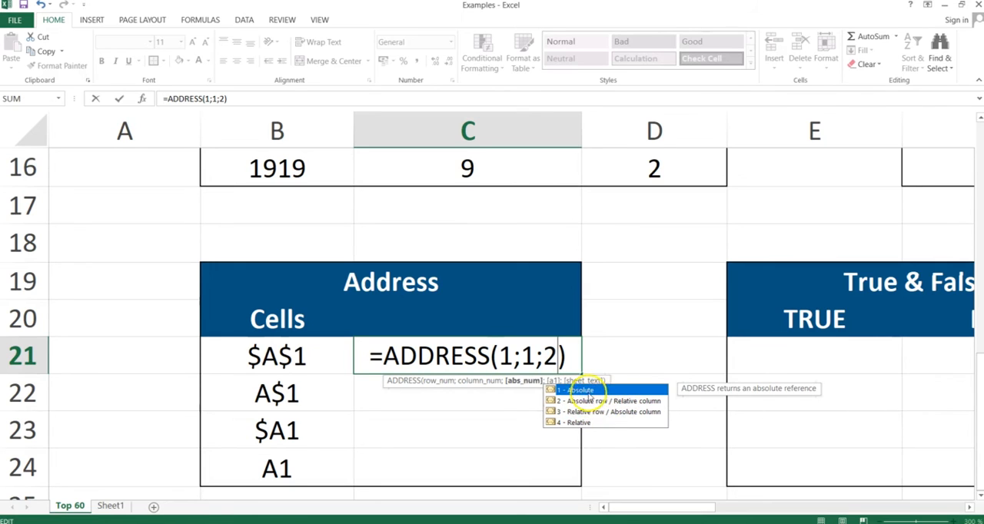
key("Return")
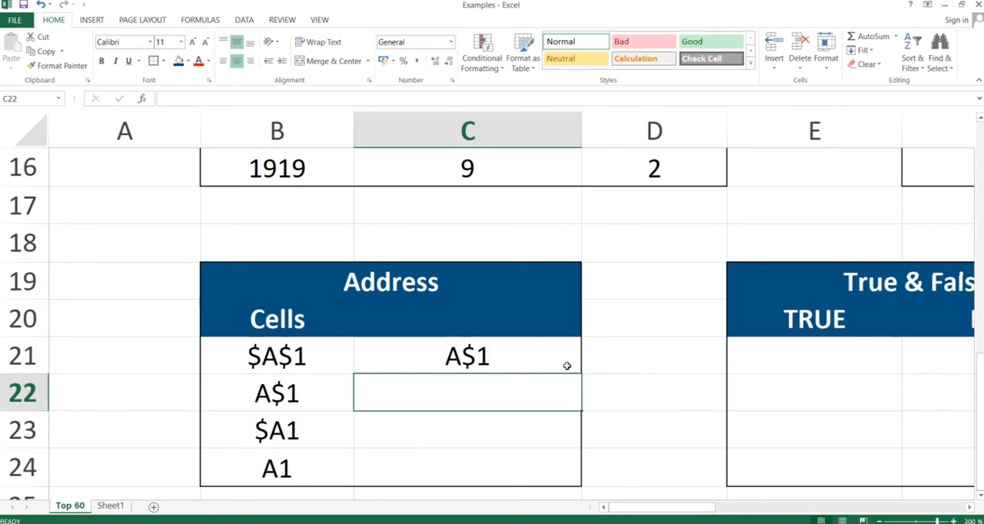
Step: Change the reference type in C21's ADDRESS formula to 3, for a relative row and absolute column
left_click(463, 352)
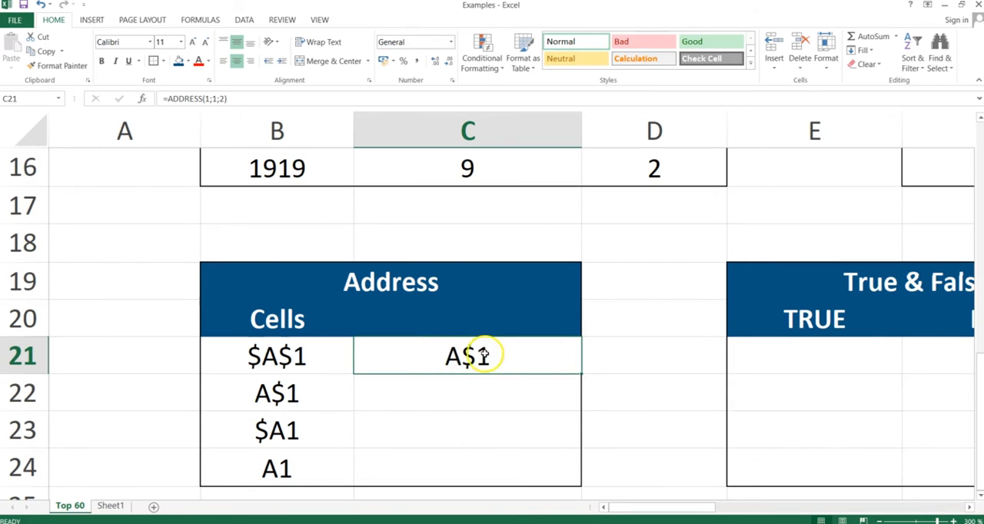
double_click(482, 355)
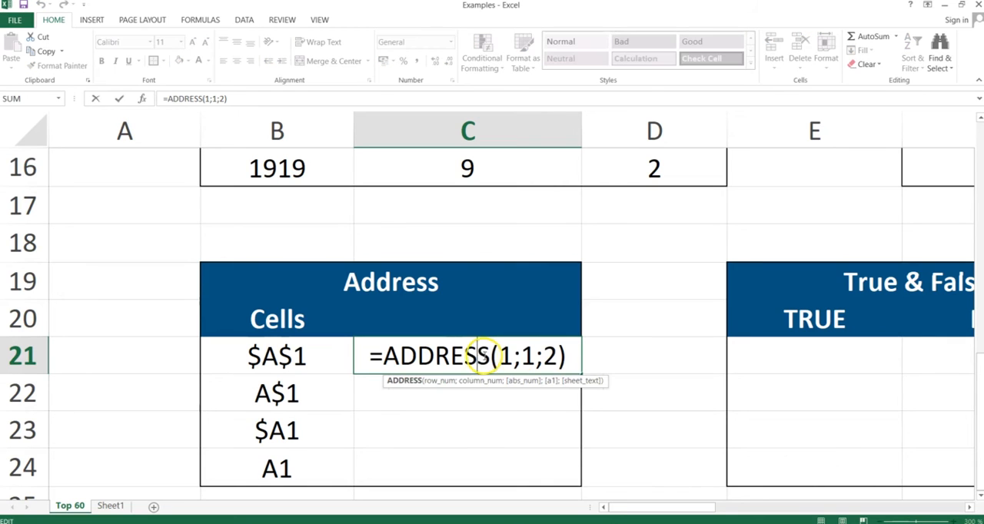
left_click(554, 357)
key("BackSpace")
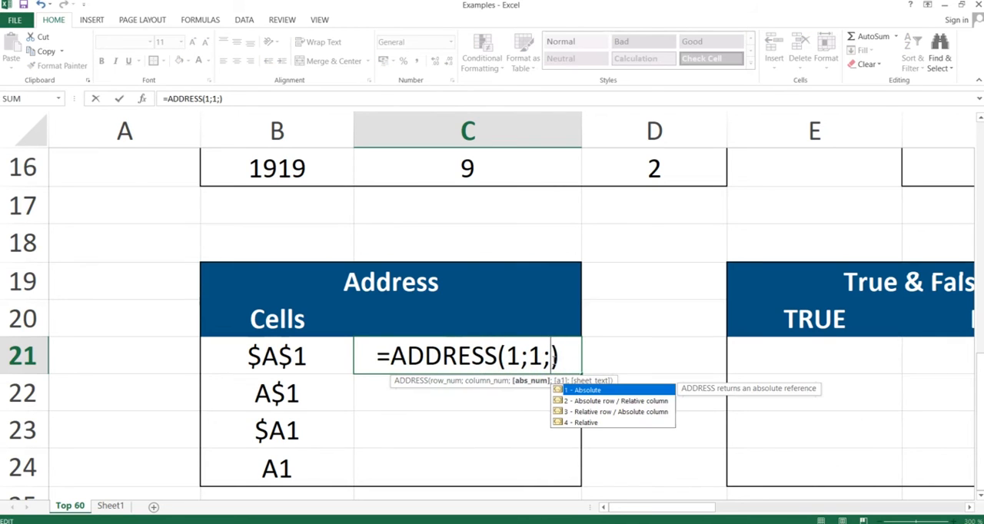
type("3")
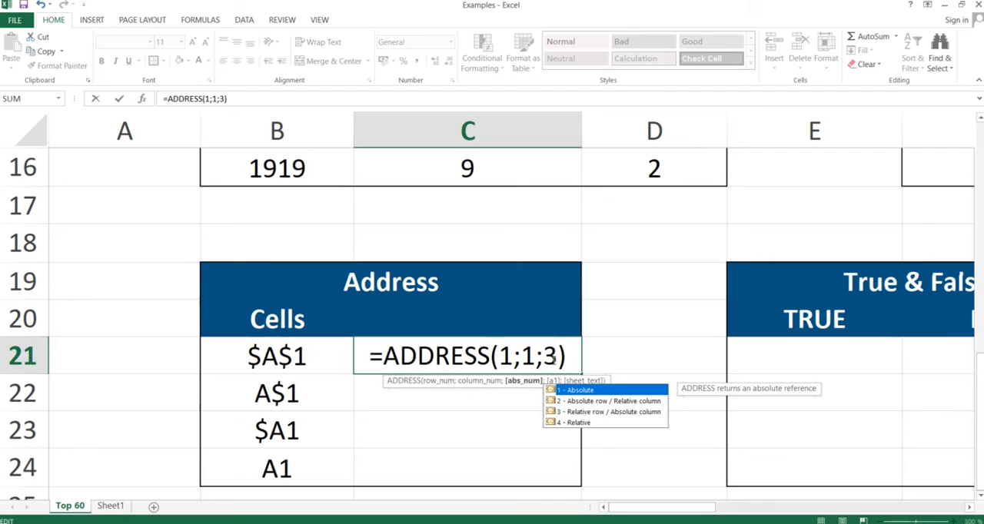
key("Return")
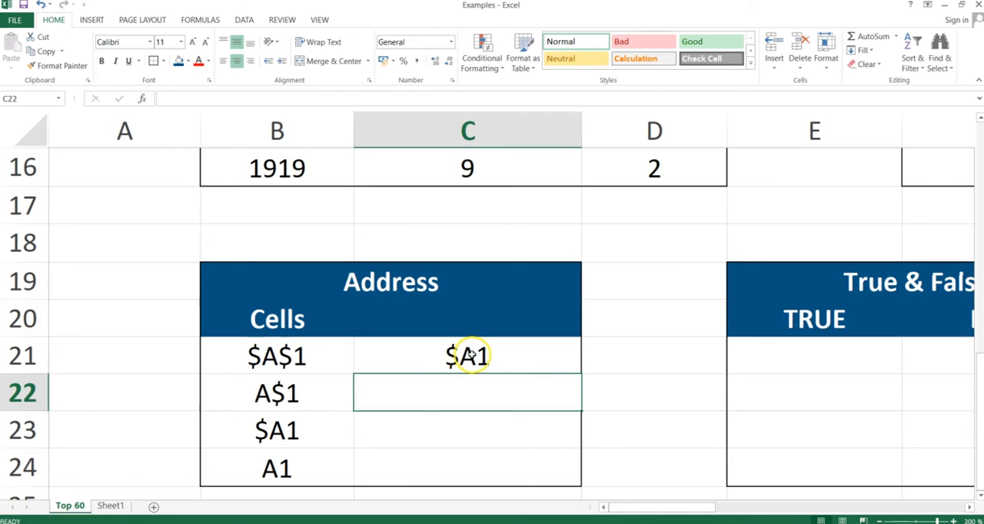
Step: Change the reference type in C21's ADDRESS formula to 4, for a fully relative reference
left_click(472, 354)
double_click(472, 354)
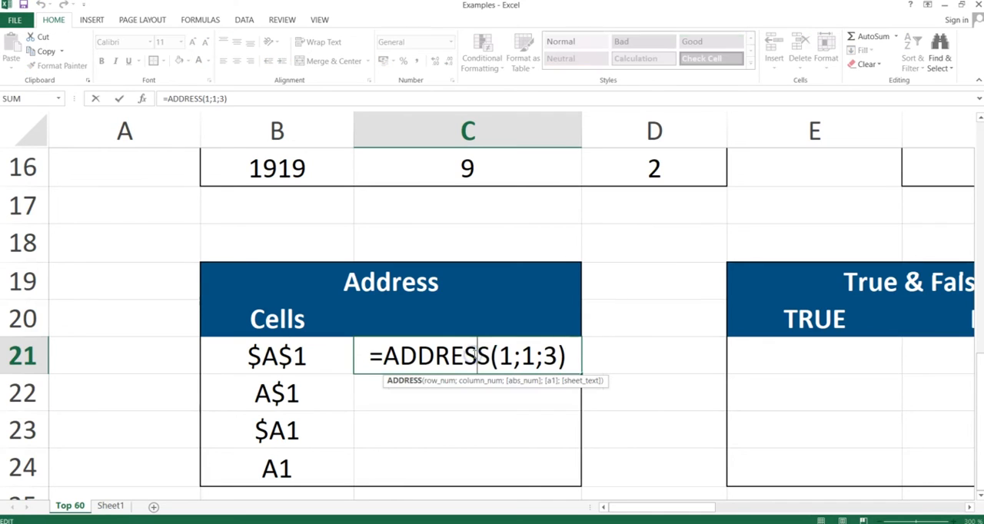
left_click(562, 354)
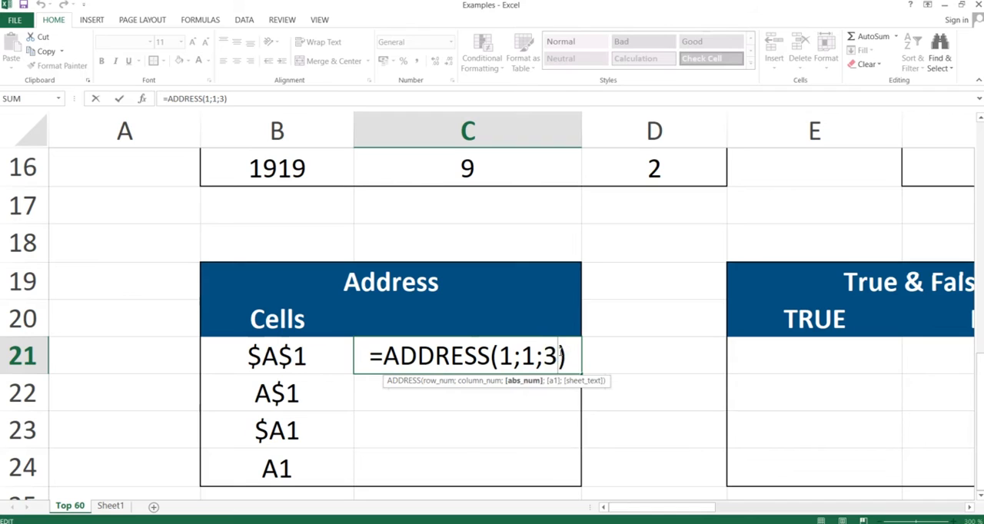
key("BackSpace")
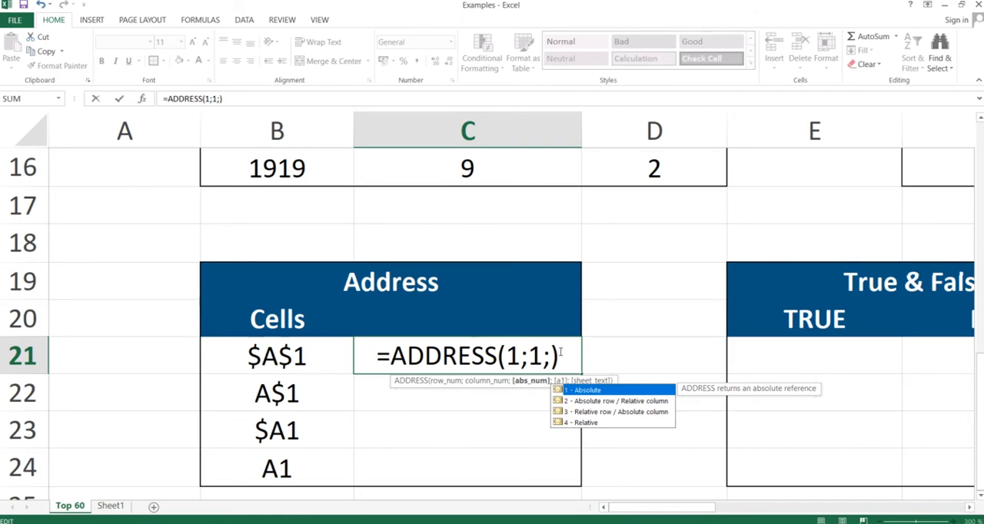
type("4")
key("Return")
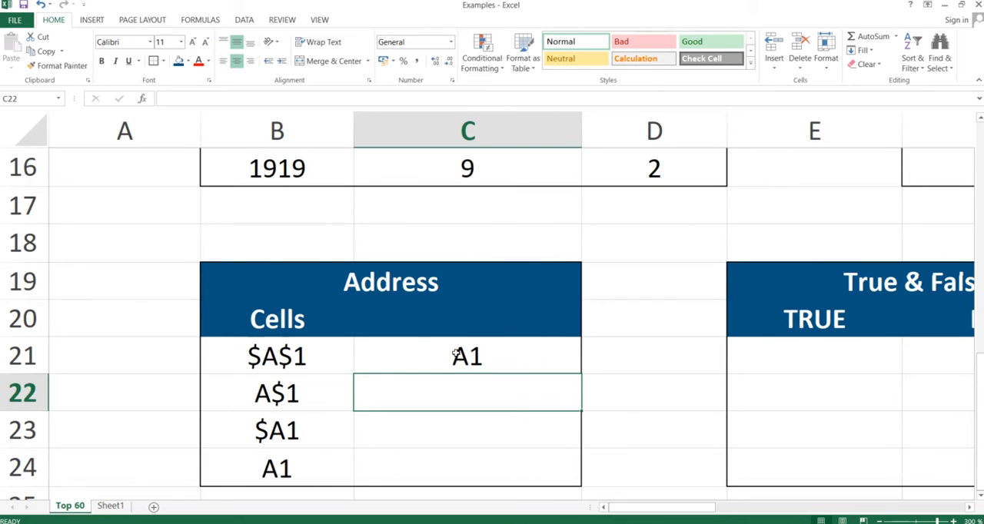
Step: Switch to the PowerPoint slide show and advance from the Address slide to the True & False slide
key("alt+Tab")
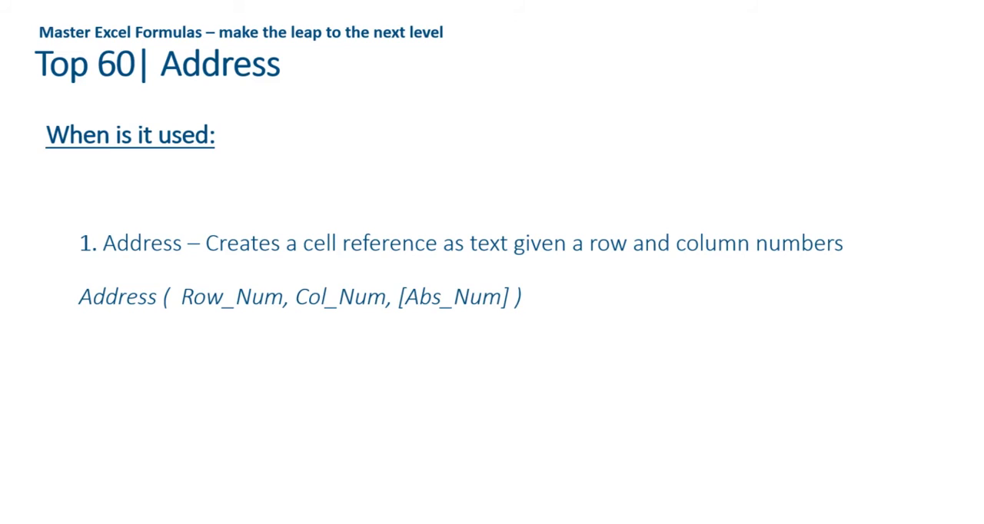
key("Right")
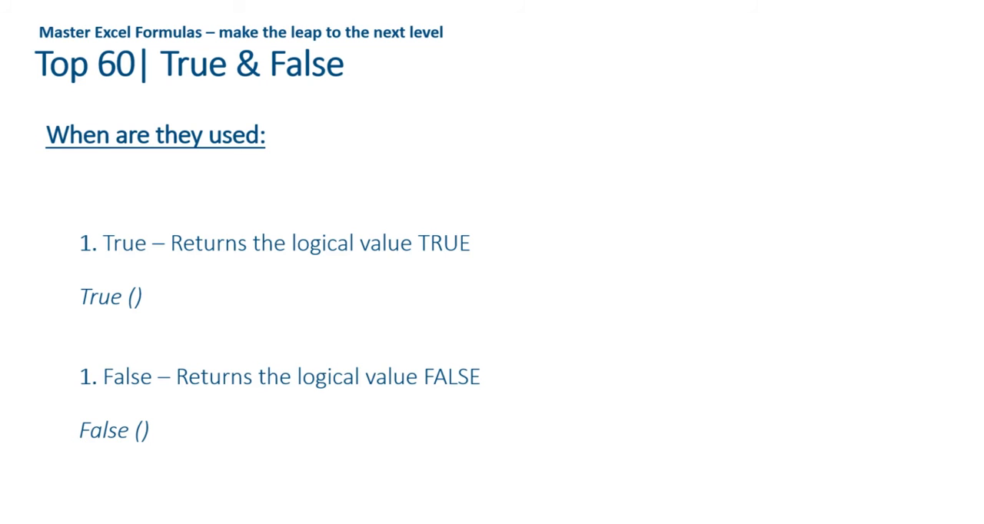
Step: Switch to the Examples workbook in Excel and go to E21, the first cell under TRUE in the True & False table
key("alt+Tab")
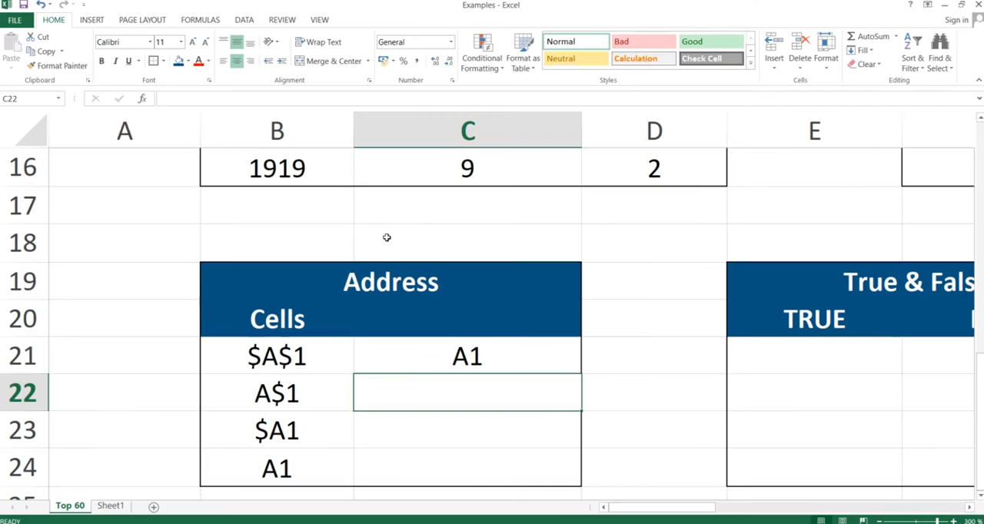
key("Right")
key("Right")
key("Right")
key("Up")
key("Left")
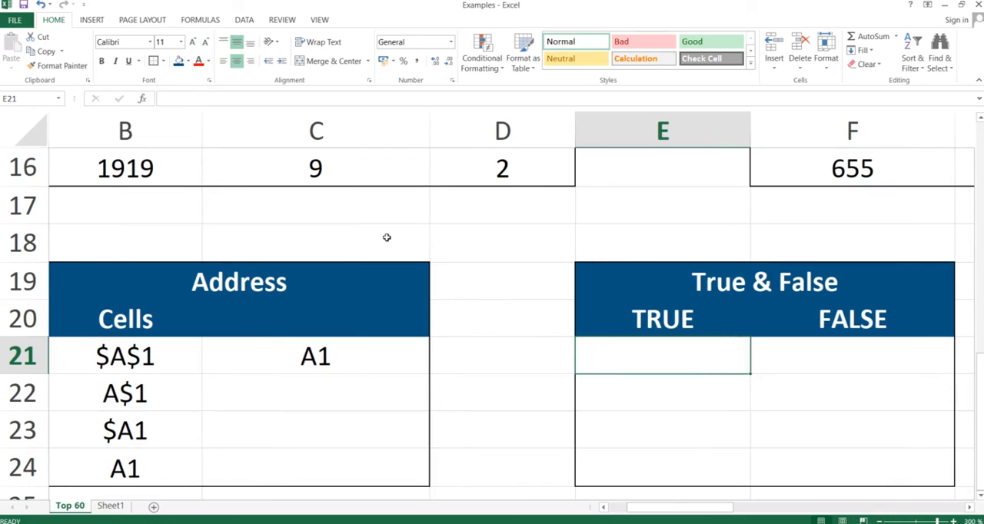
Step: Enter the formula =TRUE() in E21 and reselect the cell
type("true")
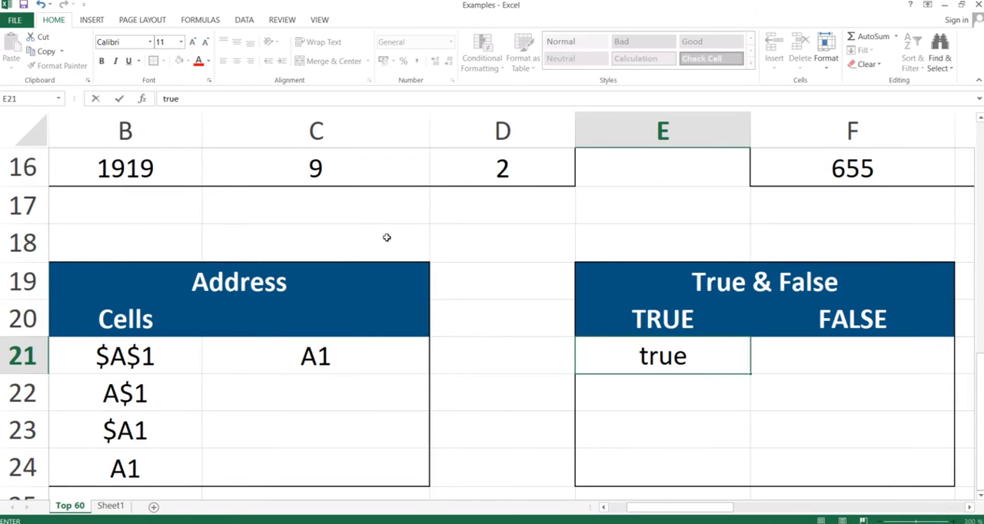
key("BackSpace")
key("BackSpace")
key("BackSpace")
key("BackSpace")
type("=true")
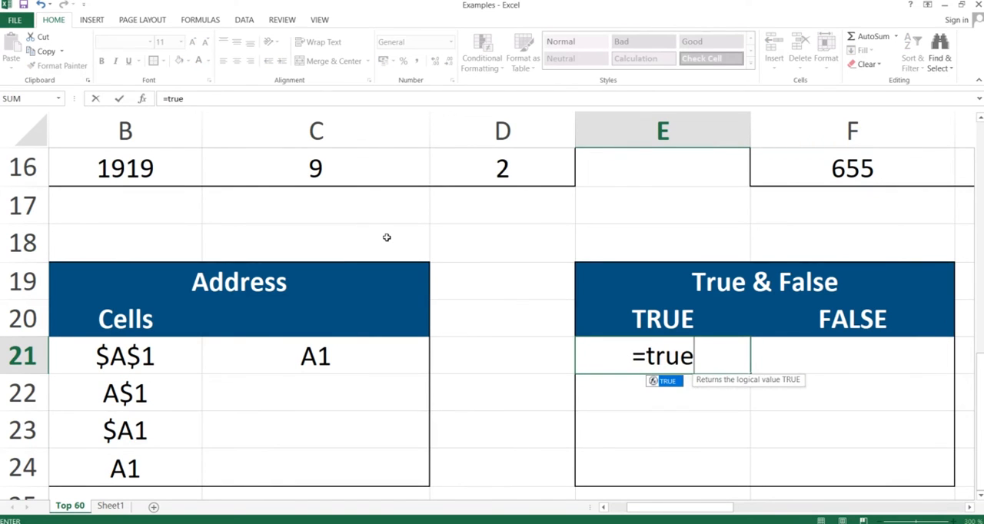
type("()")
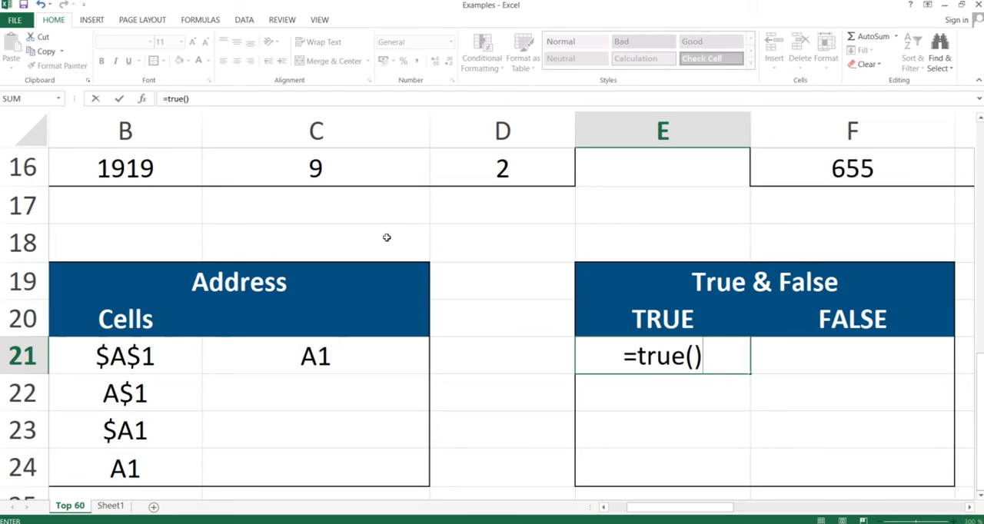
key("Return")
key("Up")
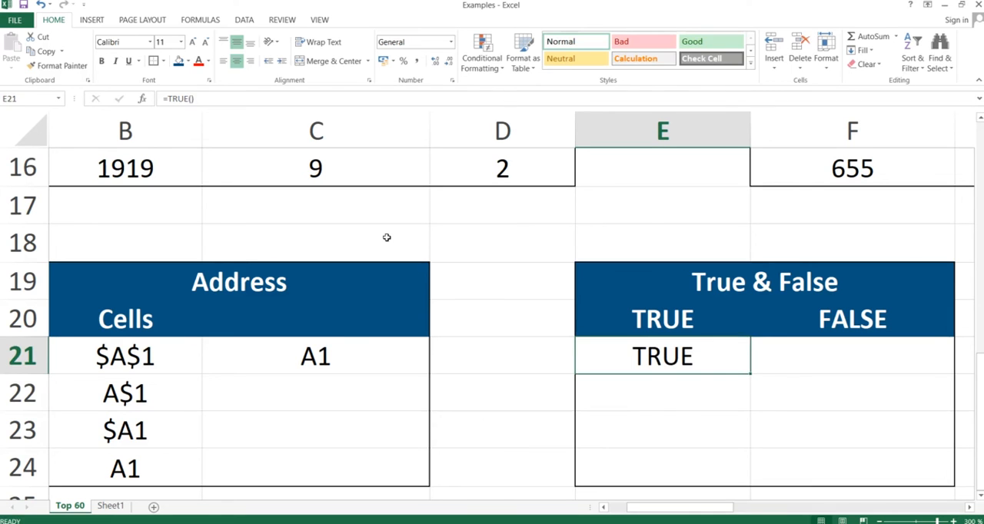
Step: Enter the formula =FALSE() in F21, the first cell under FALSE, and keep that cell selected
key("Right")
type("=false")
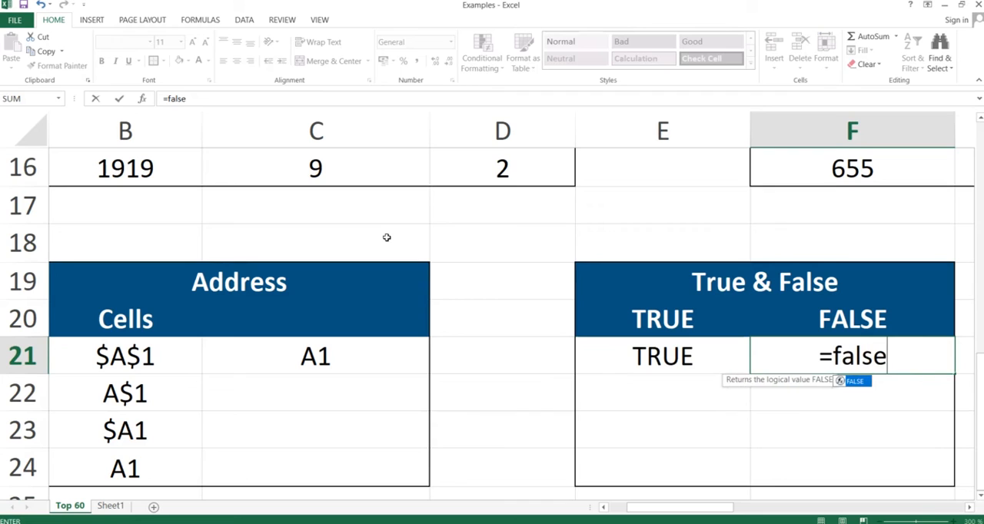
type("(")
key("BackSpace")
type("()")
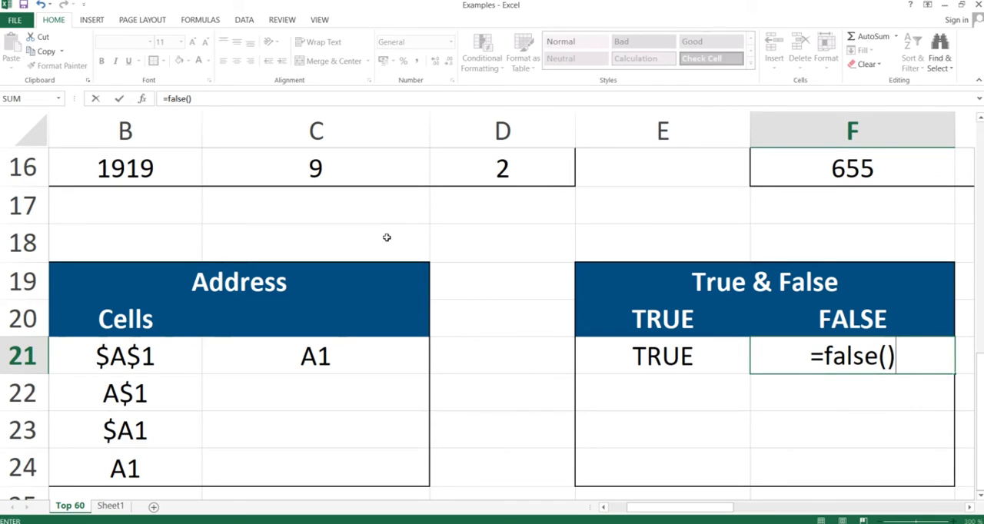
key("ctrl+Return")
key("Return")
key("Up")
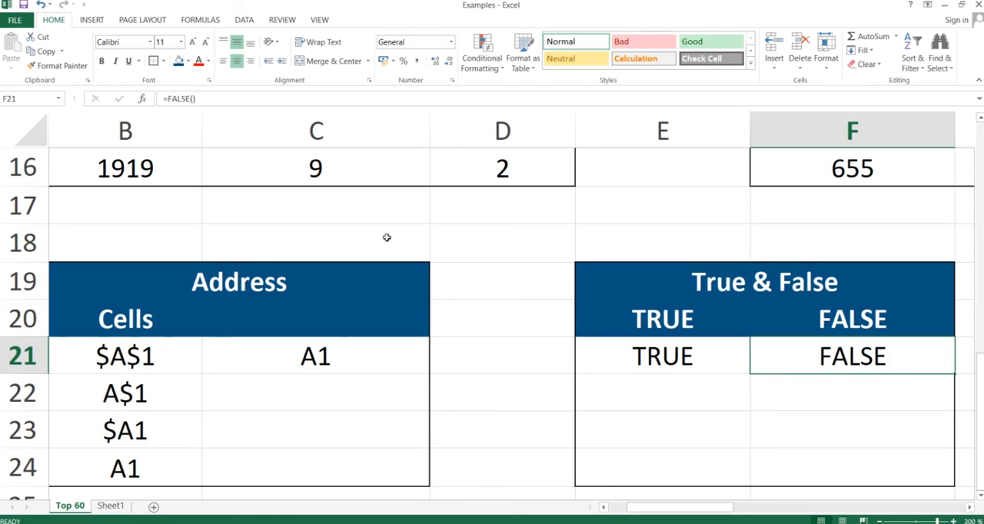
Step: Switch to the PowerPoint slide show showing the True & False slide
key("alt+Tab")
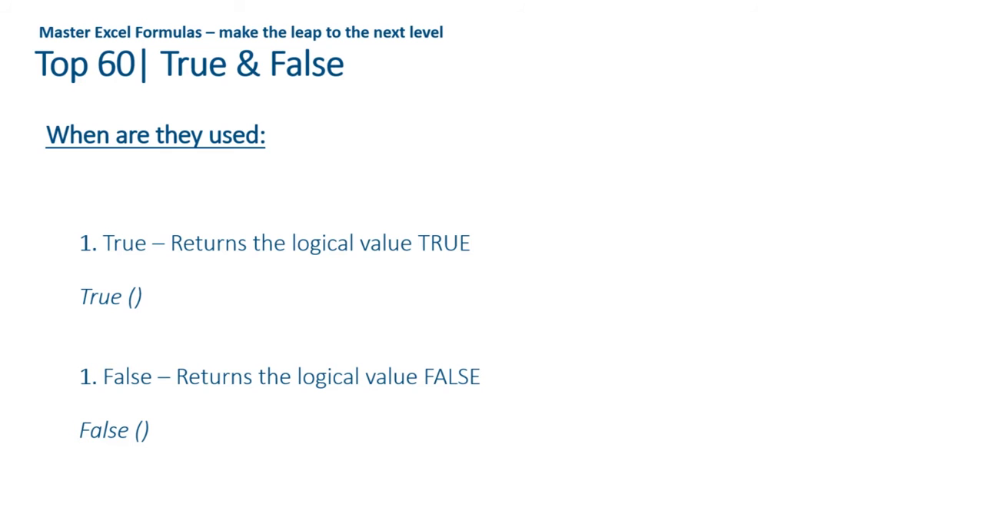
Step: Advance the slide show to the Indirect slide, and switch to the Examples workbook in Excel at H21 in the Indirect table
key("Right")
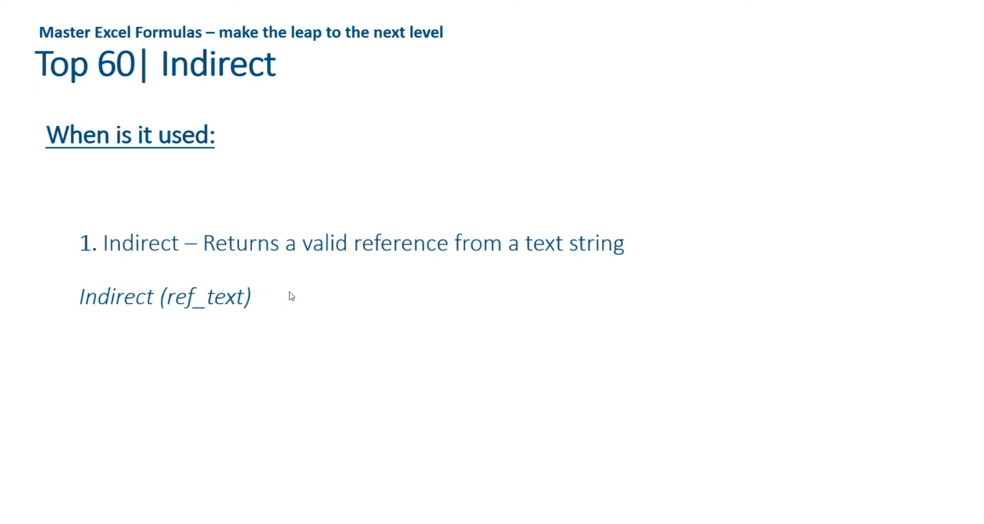
key("alt+Tab")
key("Right")
key("Right")
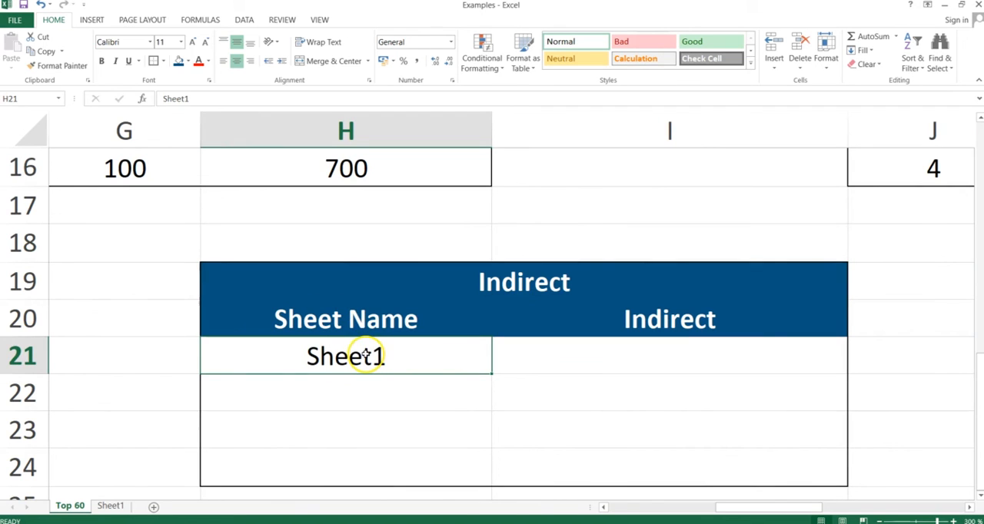
Step: Look at the contents of Sheet1 and return to the Top 60 sheet
left_click(114, 510)
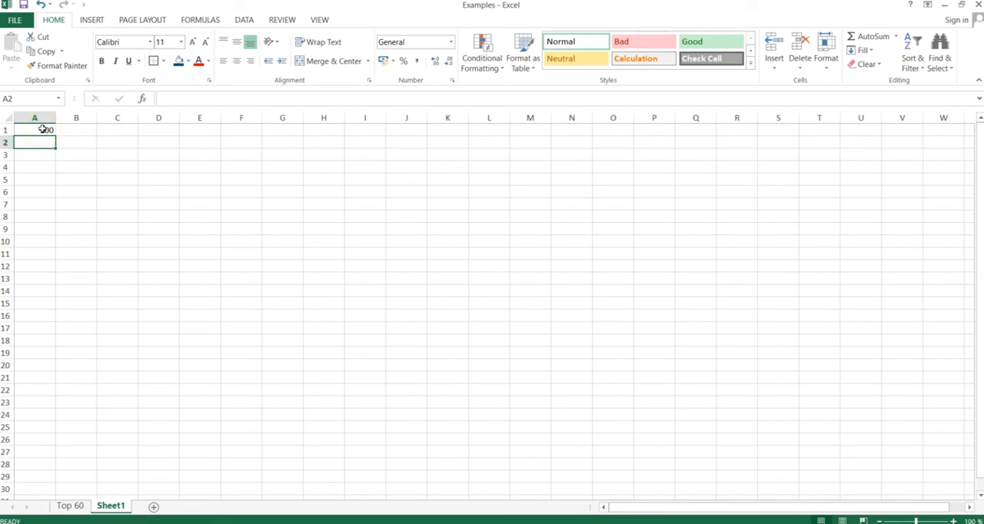
left_click(77, 505)
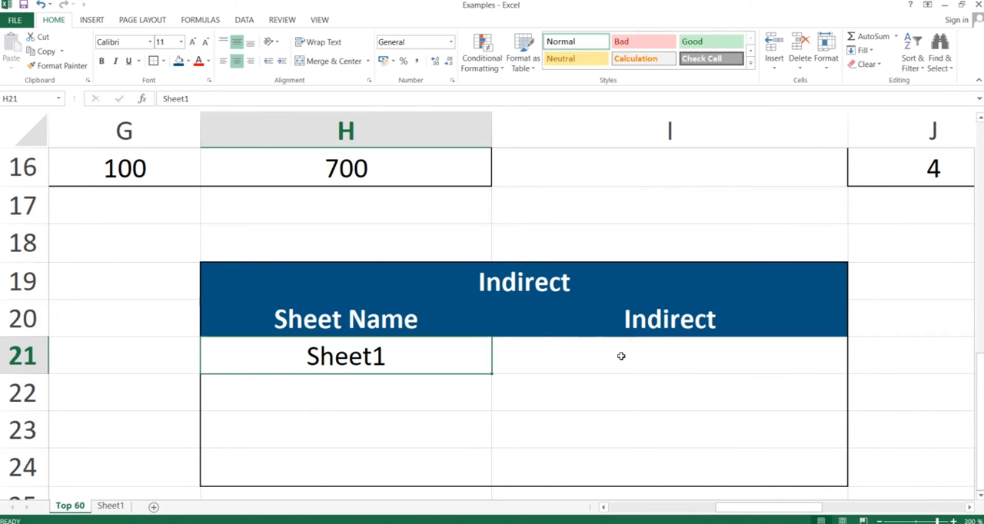
Step: Try to enter =indirect(H21&!A1 in I21, the first cell under Indirect, and dismiss the formula error
left_click(621, 356)
type("=")
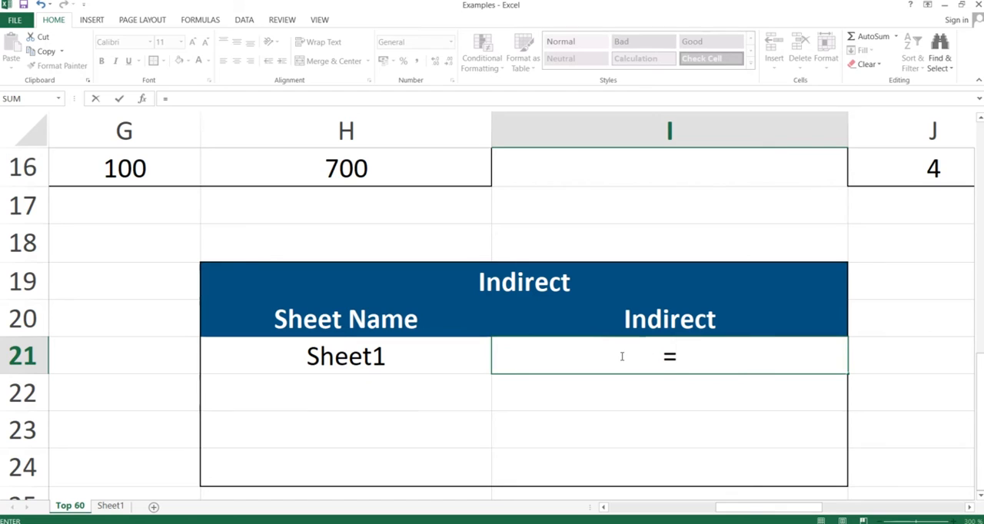
type("indirect")
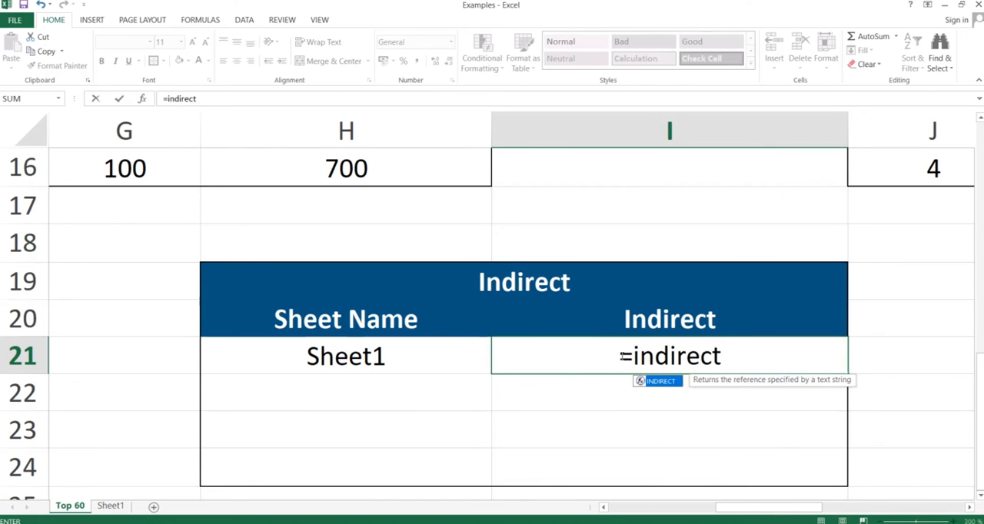
type("(")
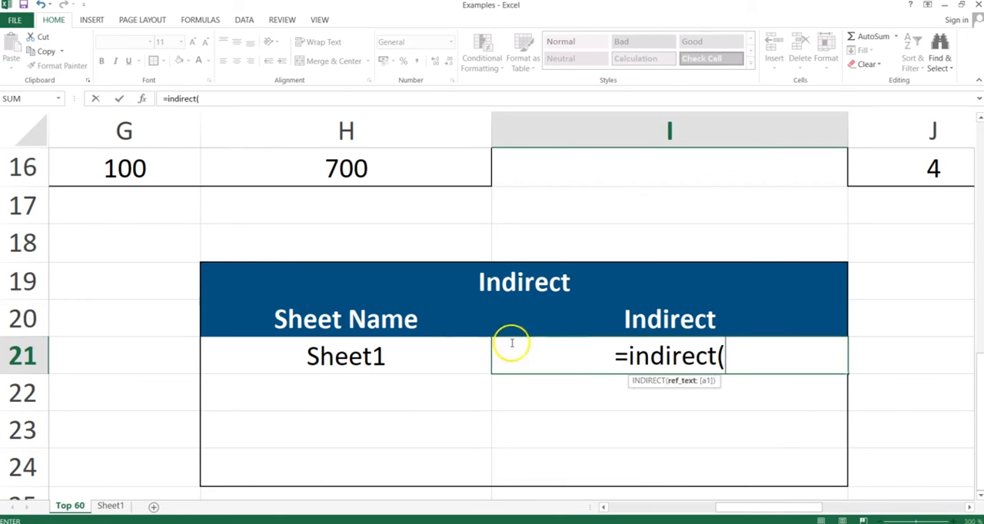
left_click(377, 353)
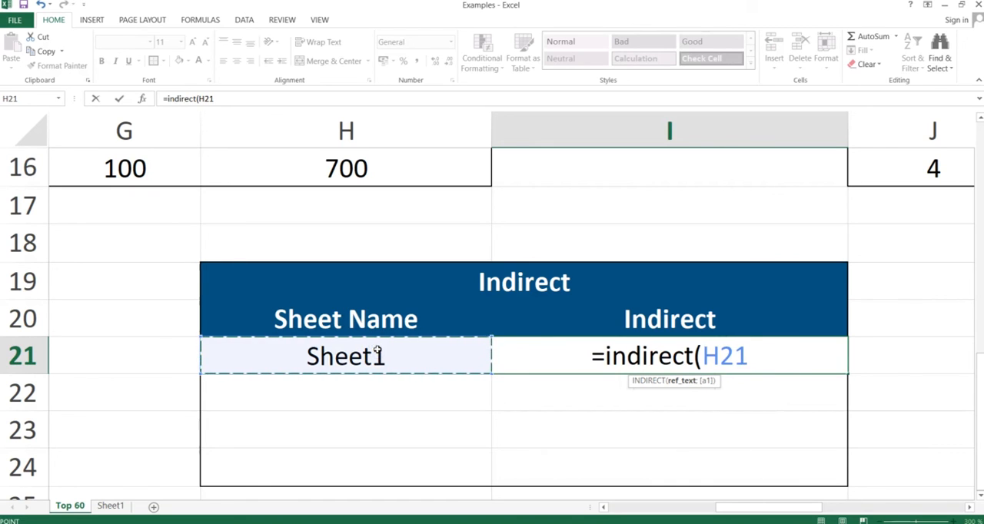
type("&")
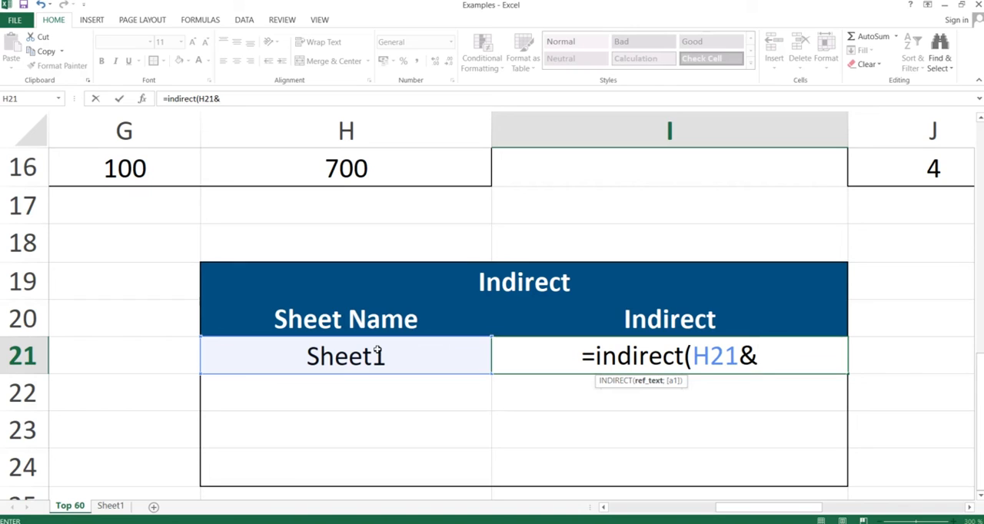
type("!")
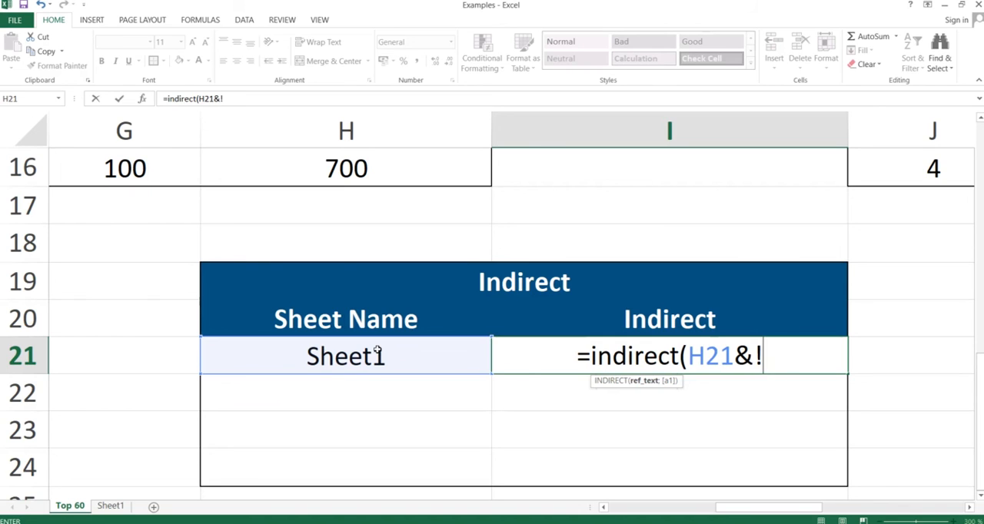
type("A1")
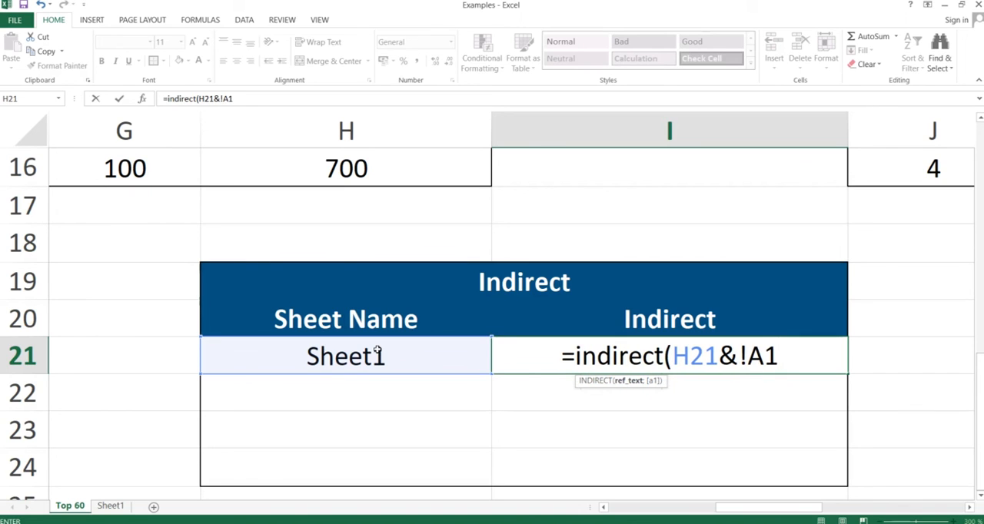
key("Return")
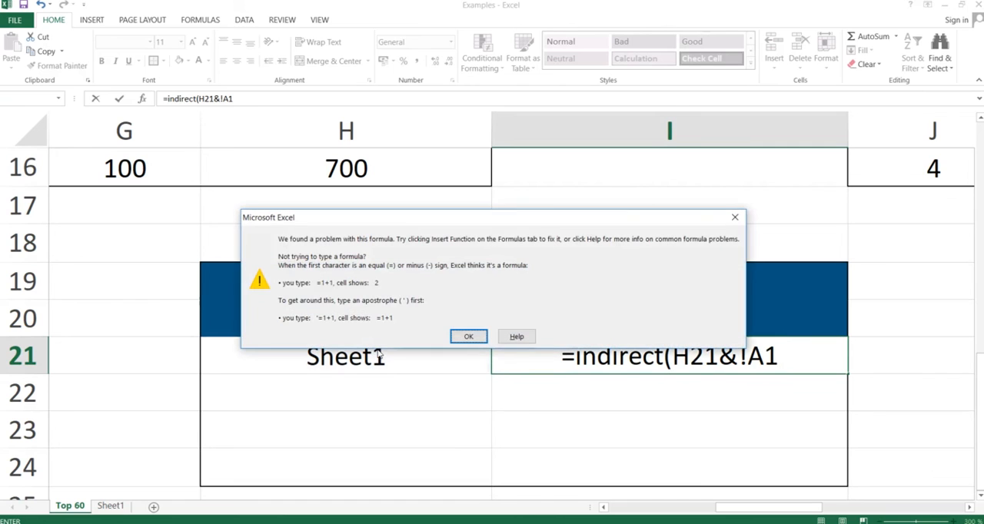
key("Return")
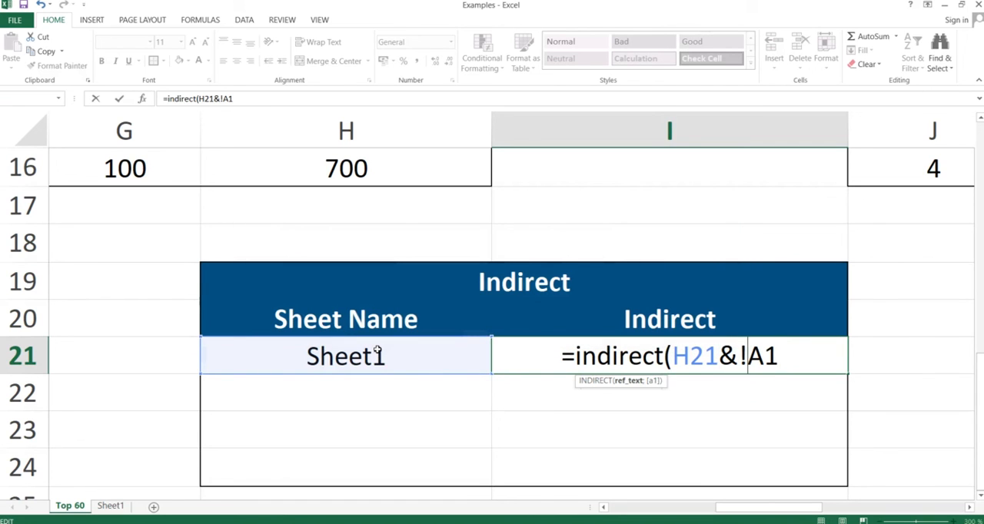
Step: Correct the I21 formula to =INDIRECT(H21&"!A1"), enter it and reselect the cell
type("\"\"")
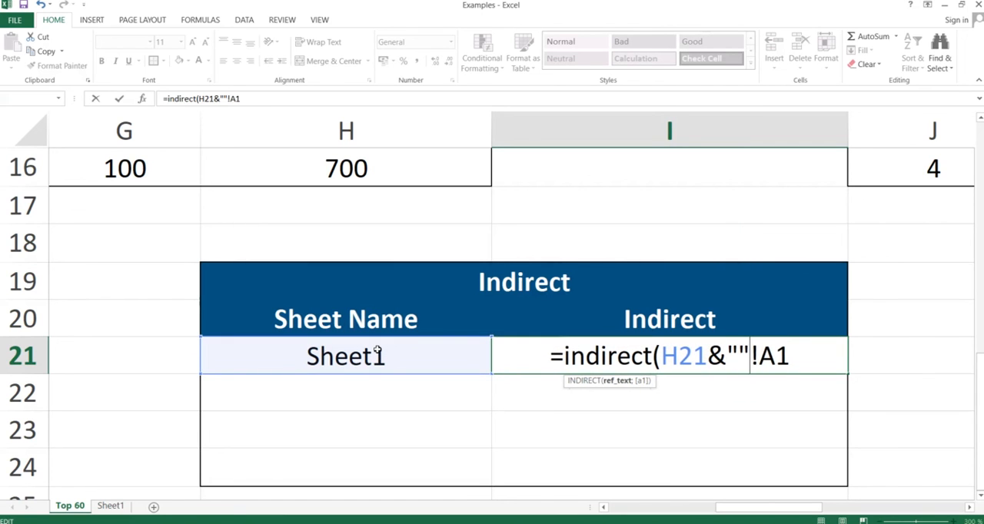
key("BackSpace")
key("Right")
key("Right")
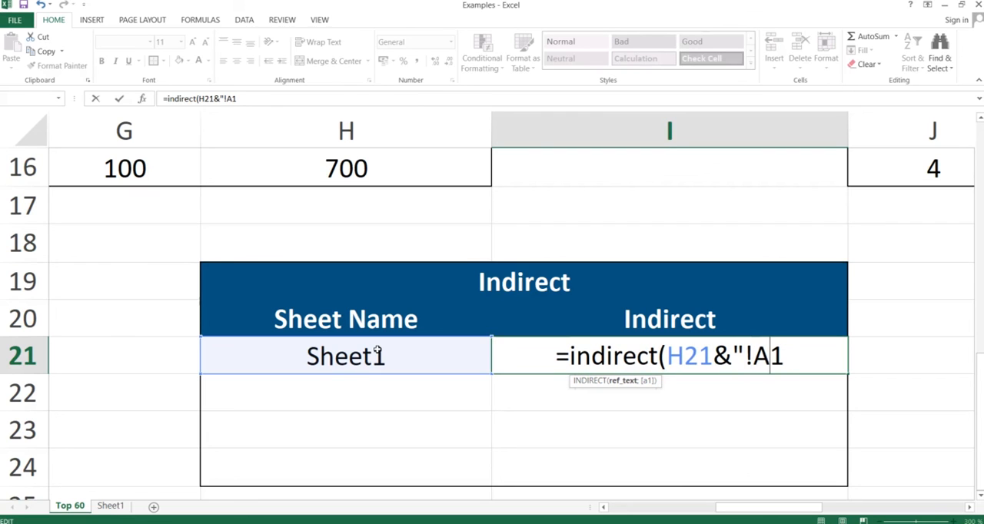
key("Right")
type("\")")
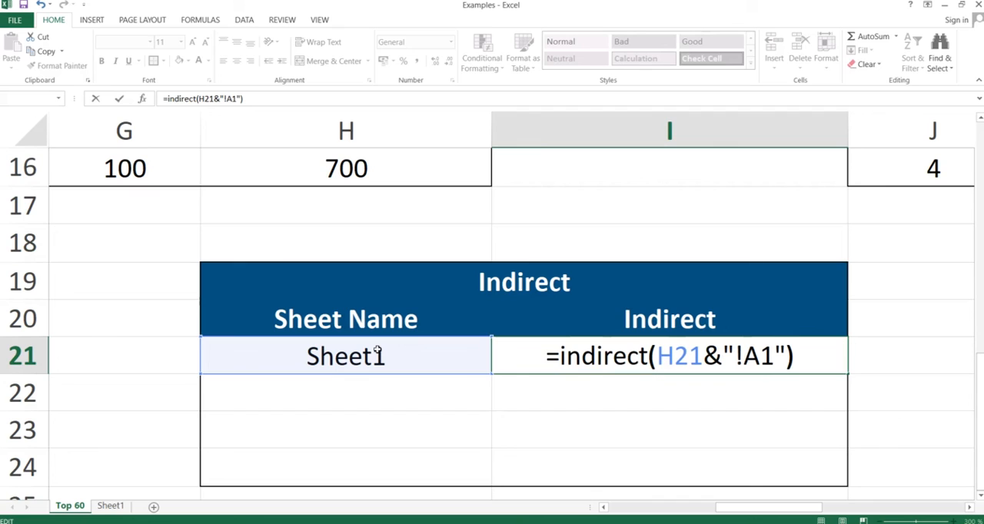
key("Left")
key("Left")
key("Right")
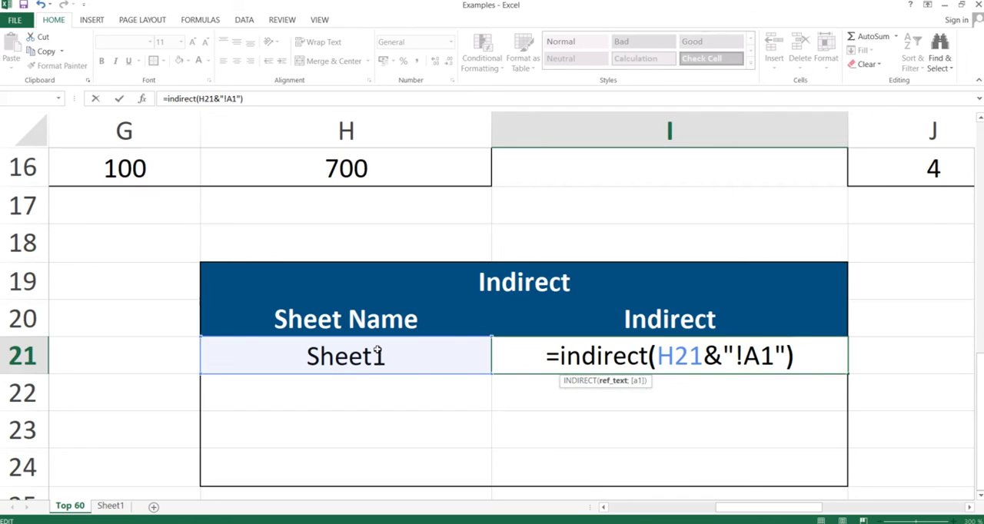
key("Right")
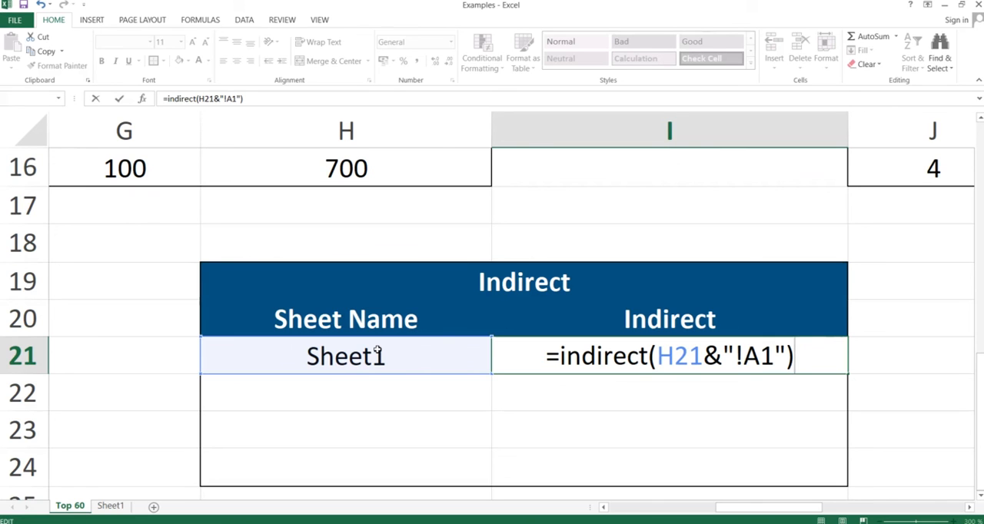
key("Return")
key("Up")
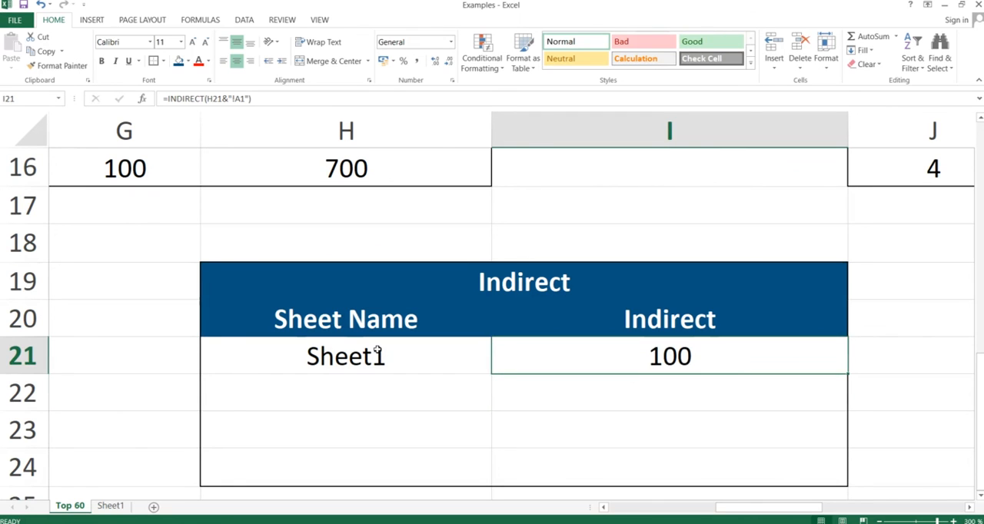
left_click(671, 357)
Step: Switch to the PowerPoint slide show and advance to the Error.Type slide
key("alt+Tab")
key("Right")
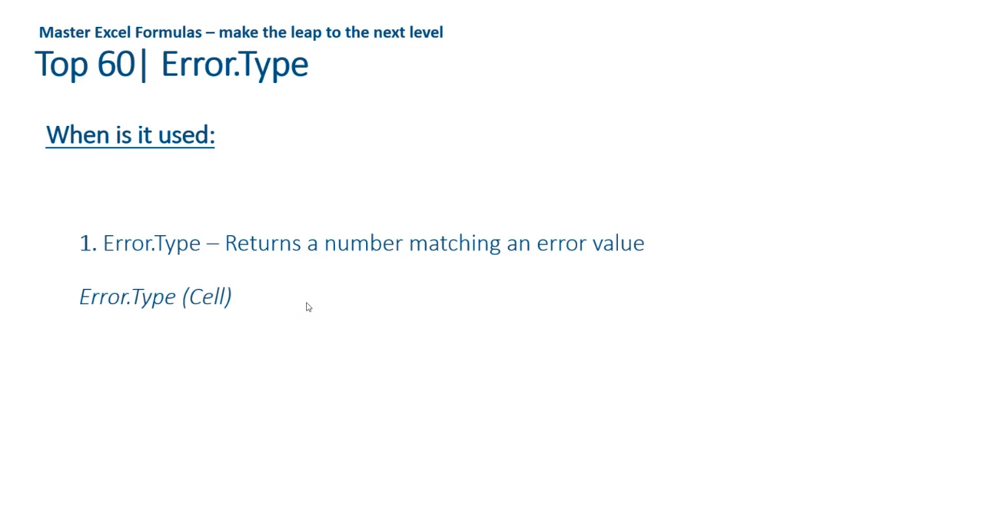
Step: Switch to the Examples workbook in Excel and enter =ERROR.TYPE(K21) in L21, beside #NULL! in the Error.Type table
key("alt+Tab")
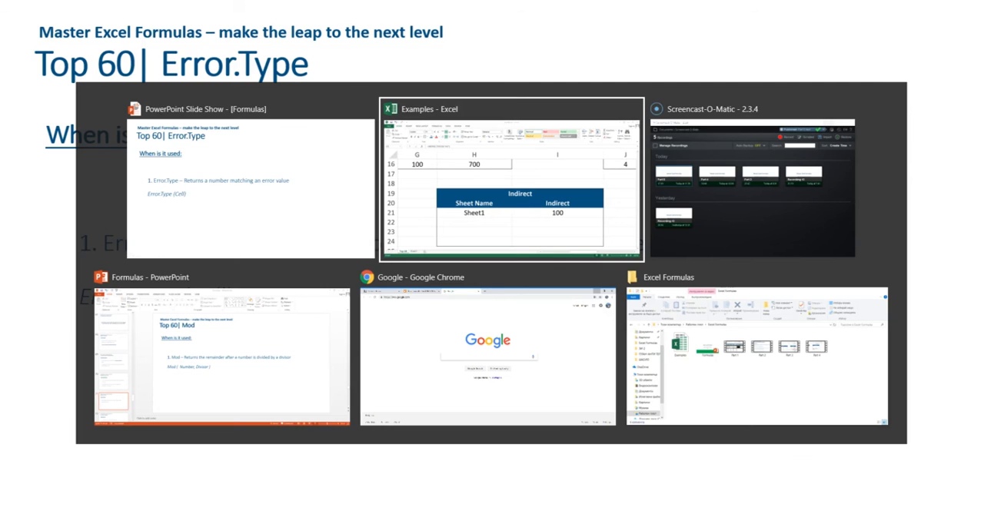
scroll(305, 302, "right", 1)
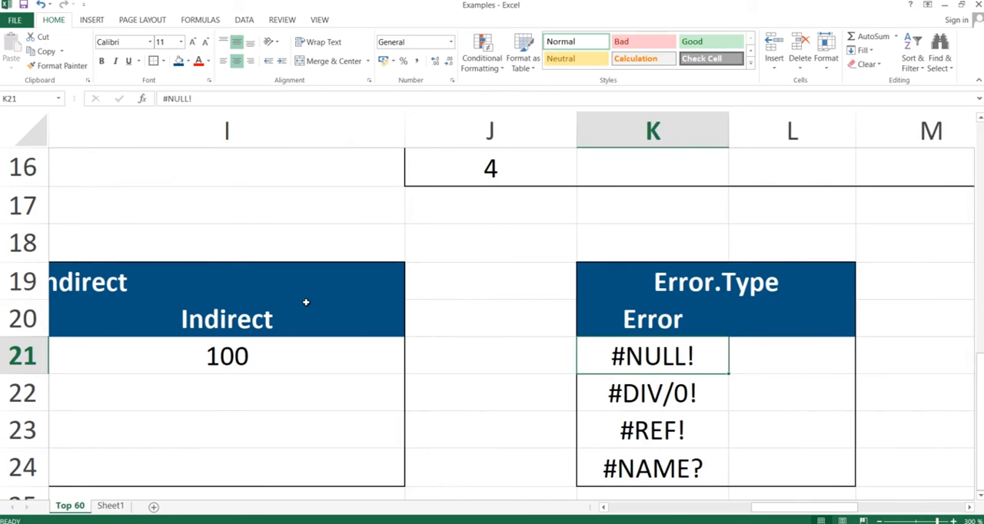
key("Right")
type("=error")
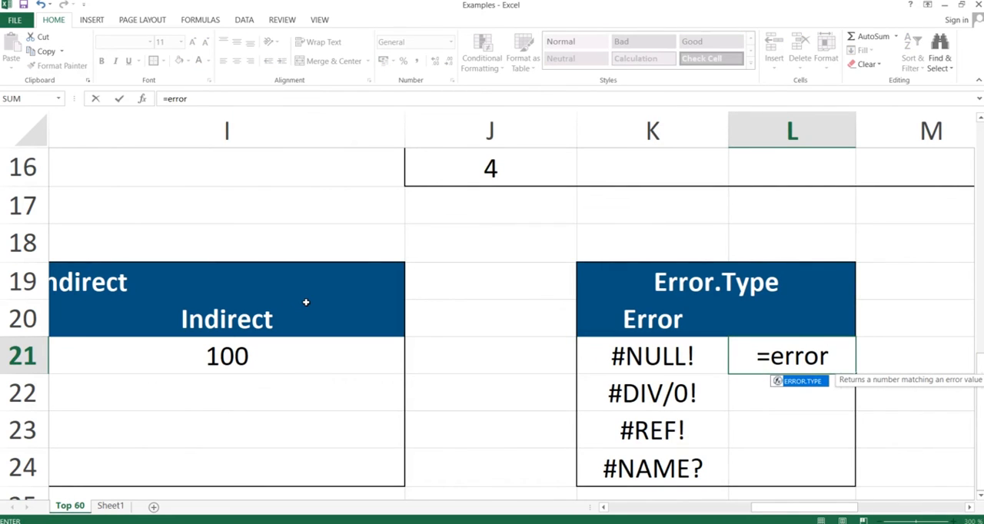
type(".type")
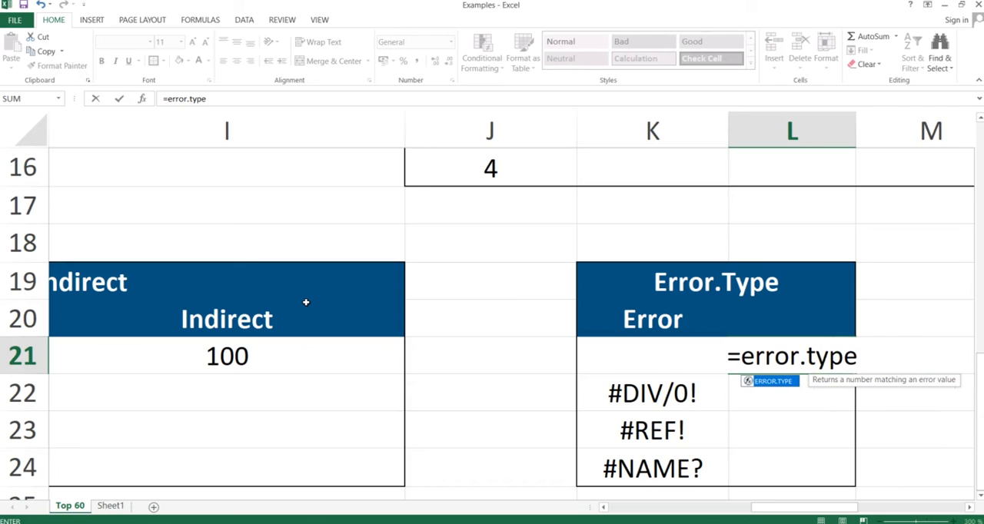
type("(")
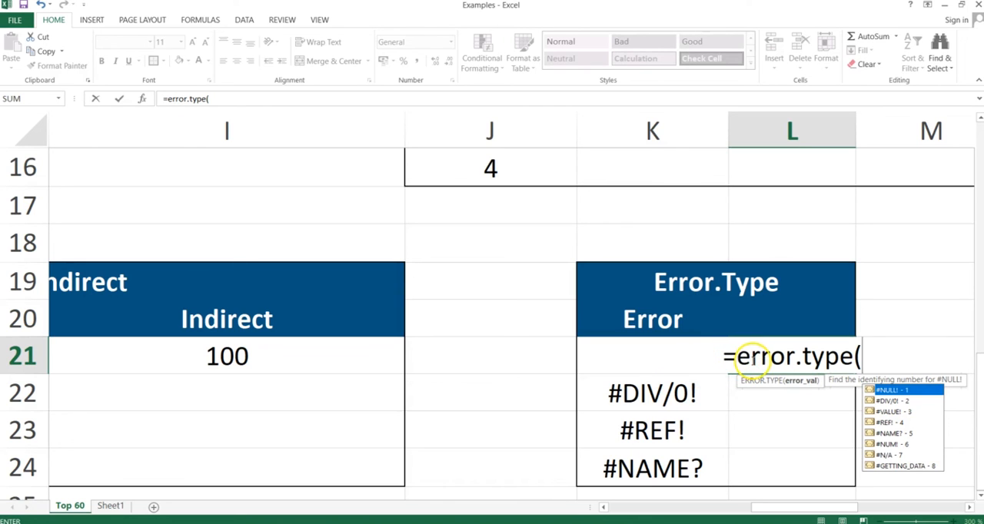
left_click(615, 383)
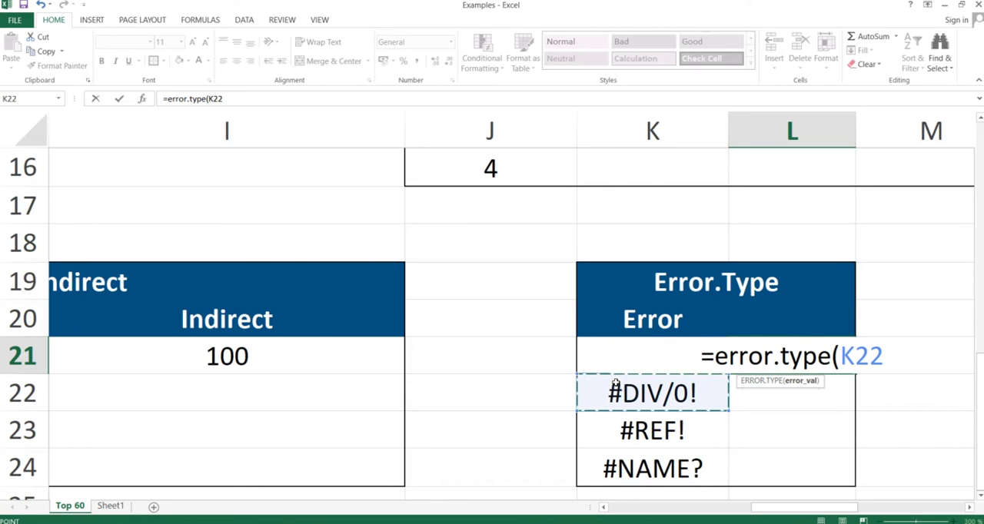
key("Up")
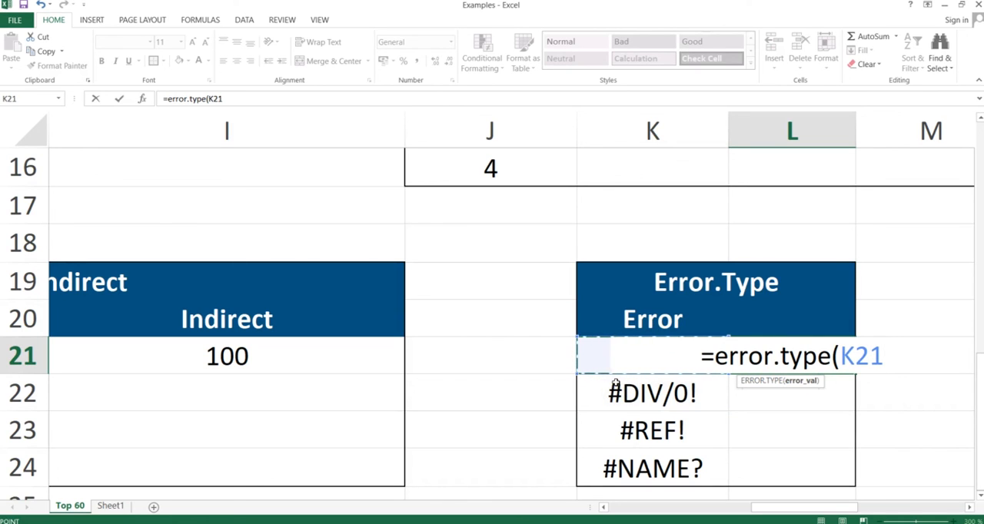
type(")")
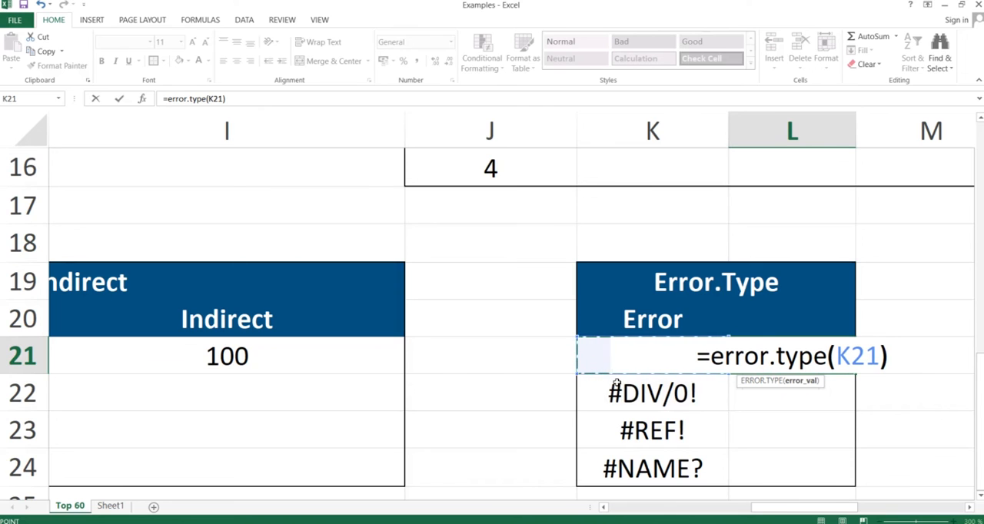
key("Return")
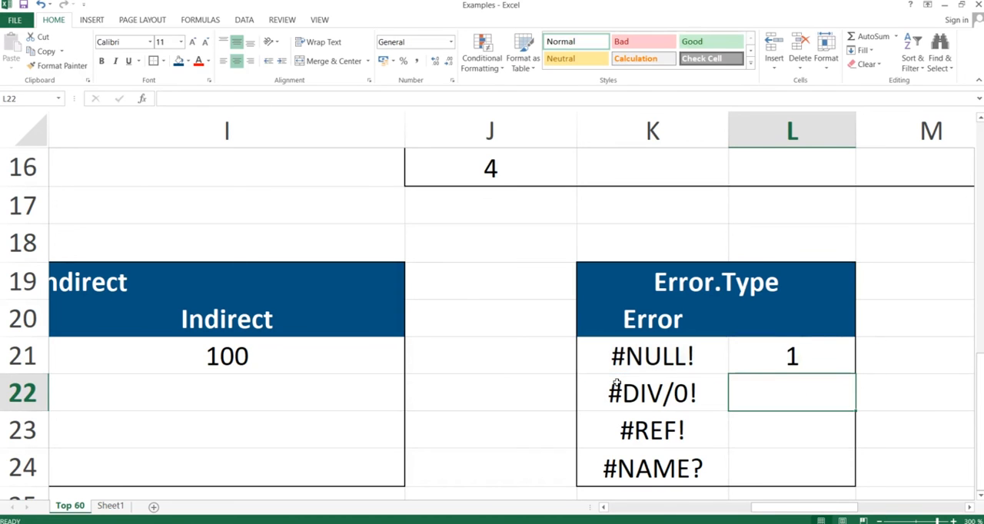
Step: Copy L21 and paste only its formula into L21:L24 with Paste Special
key("Up")
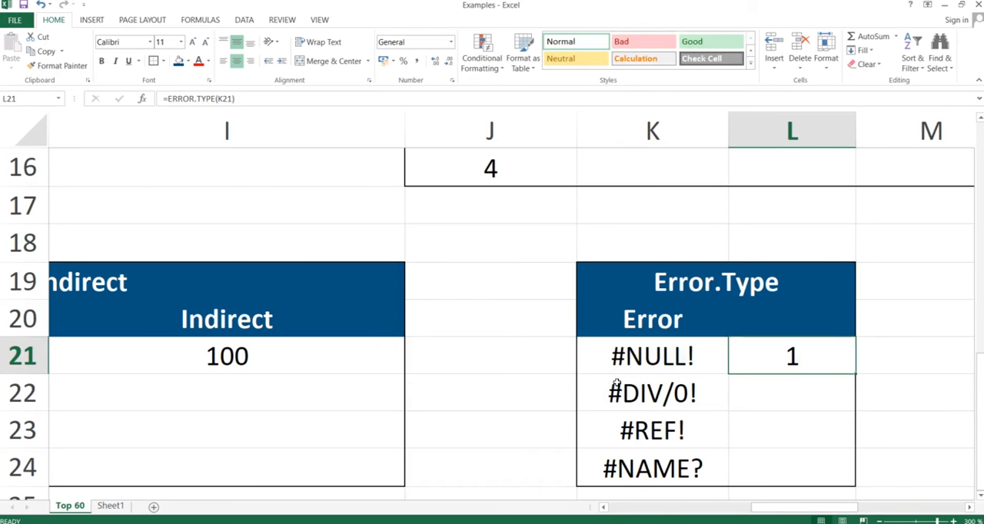
key("ctrl+c")
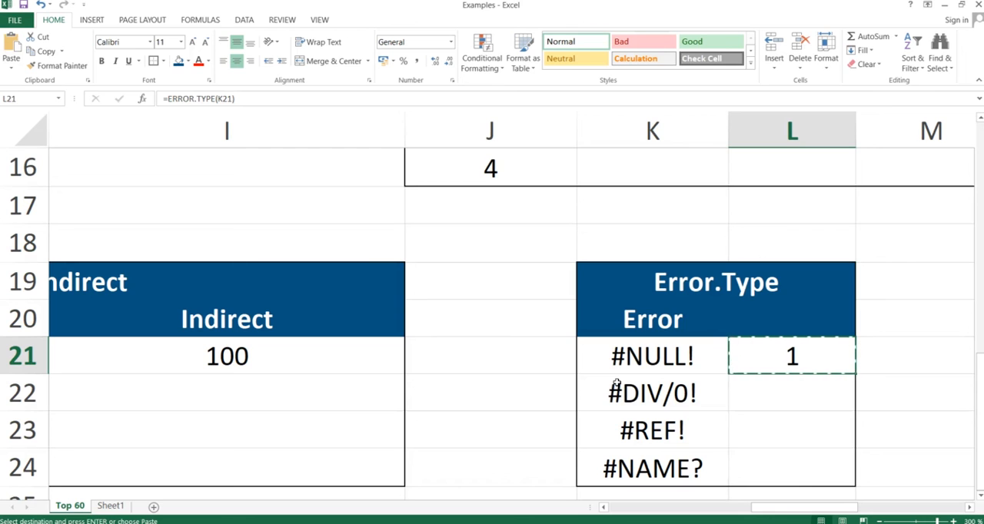
key("shift+Down")
key("shift+Down")
key("shift+Down")
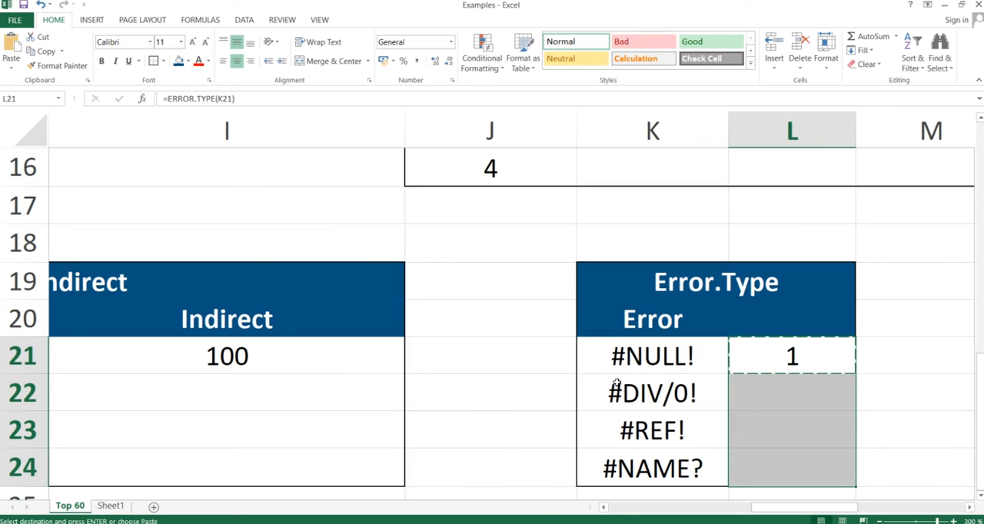
key("ctrl+alt+v")
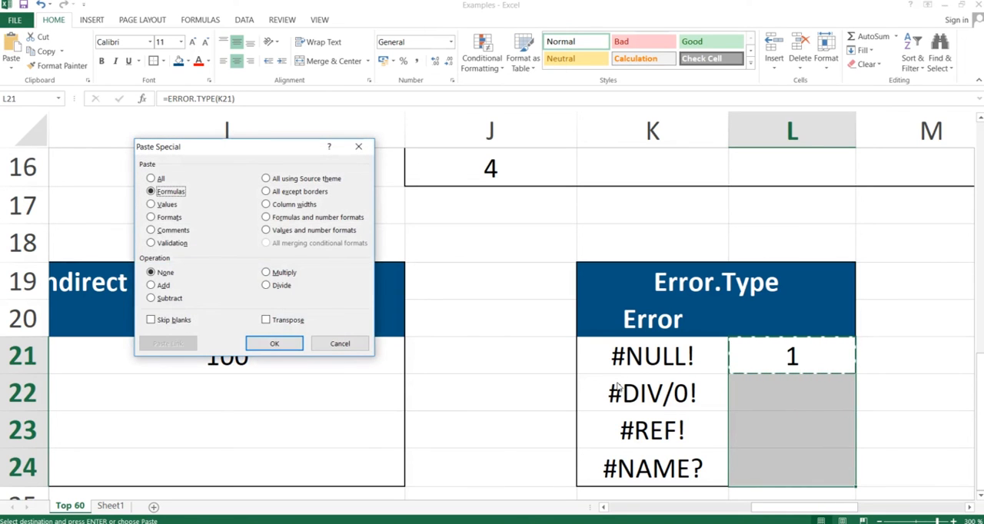
key("Return")
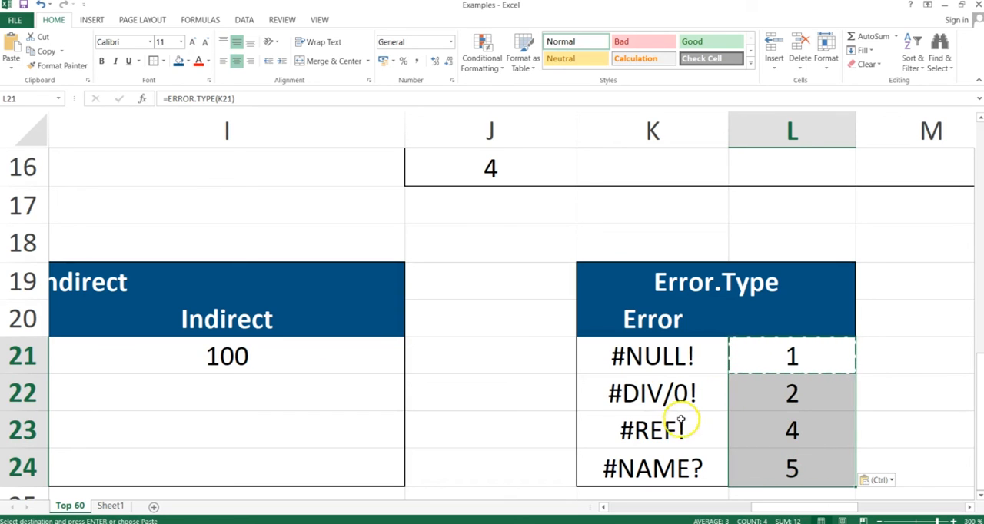
Step: Go through the error values in column K and their ERROR.TYPE results down to L24
left_click(700, 466)
key("Up")
key("Up")
key("Up")
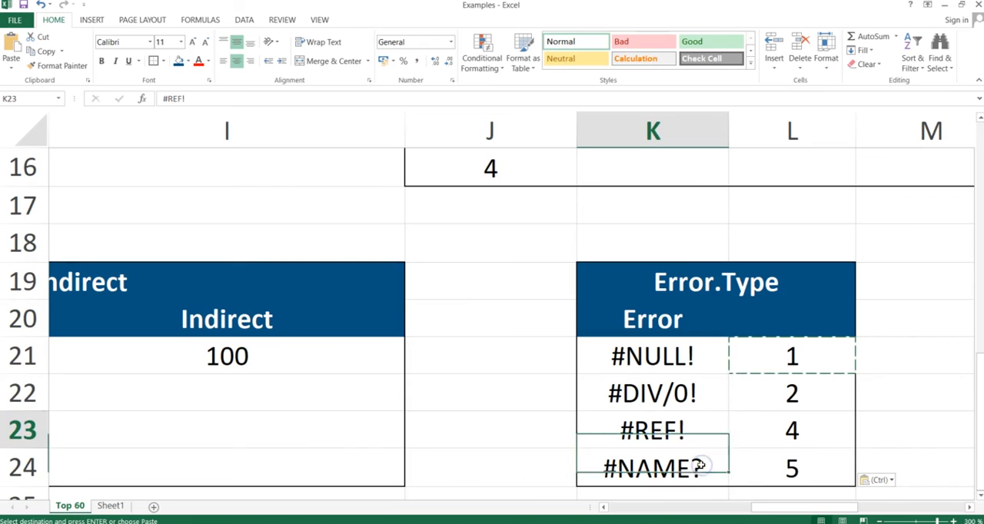
key("Right")
key("Down")
key("Down")
key("Down")
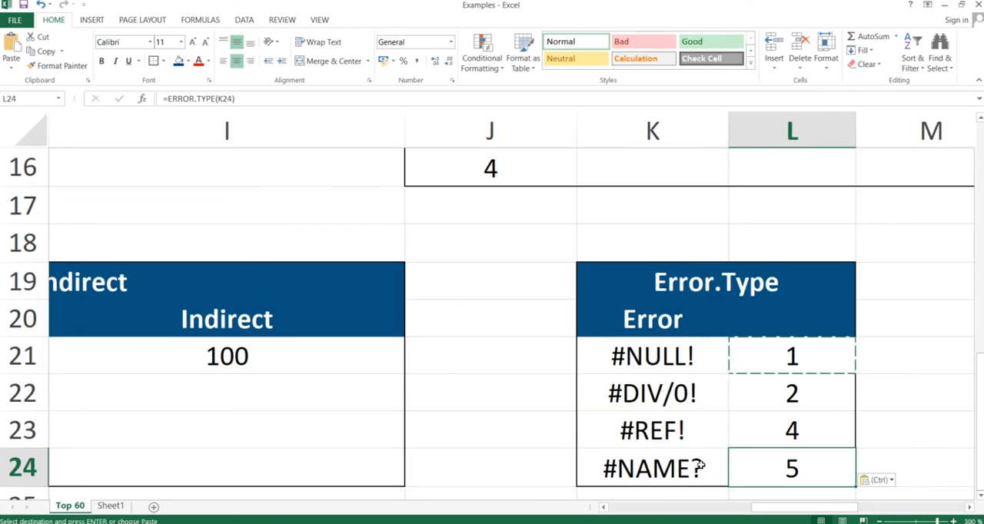
Step: Switch to the PowerPoint slide show and advance to the "Repetition is the mother of learning" slide
key("alt+Tab")
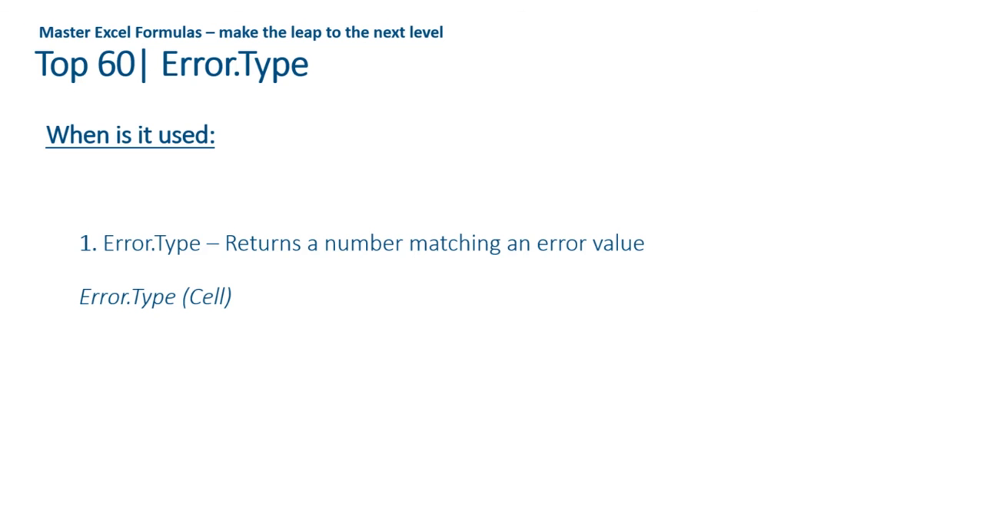
key("Right")
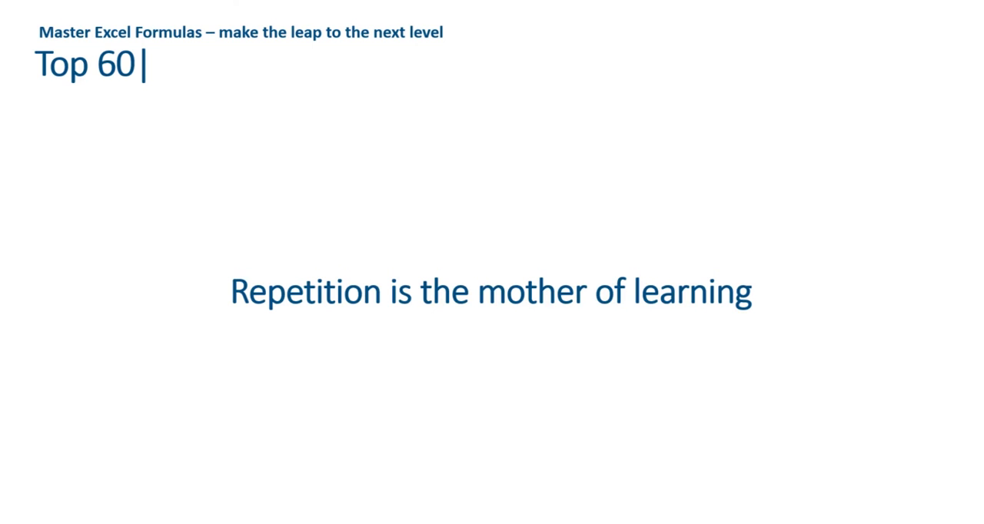